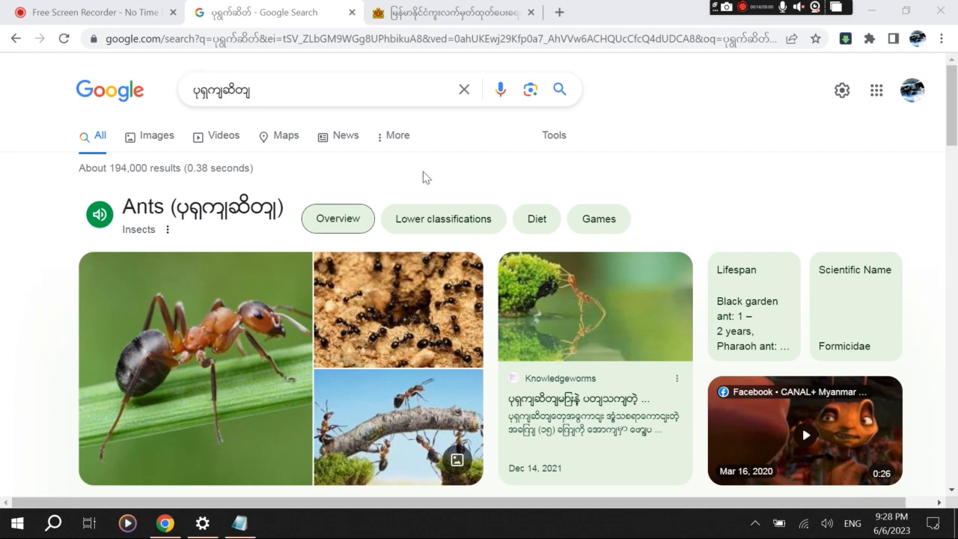
Copy the "Online Appointment" heading from the passport.gov.mm page into a new Notepad document
{"action": "left_click", "coordinate": [417, 14]}
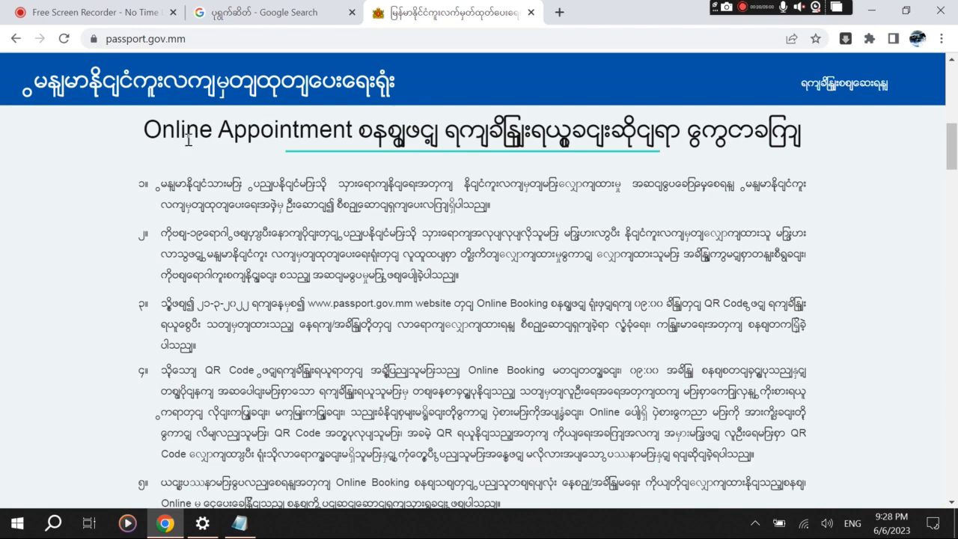
{"action": "left_click_drag", "start_coordinate": [144, 128], "coordinate": [810, 127]}
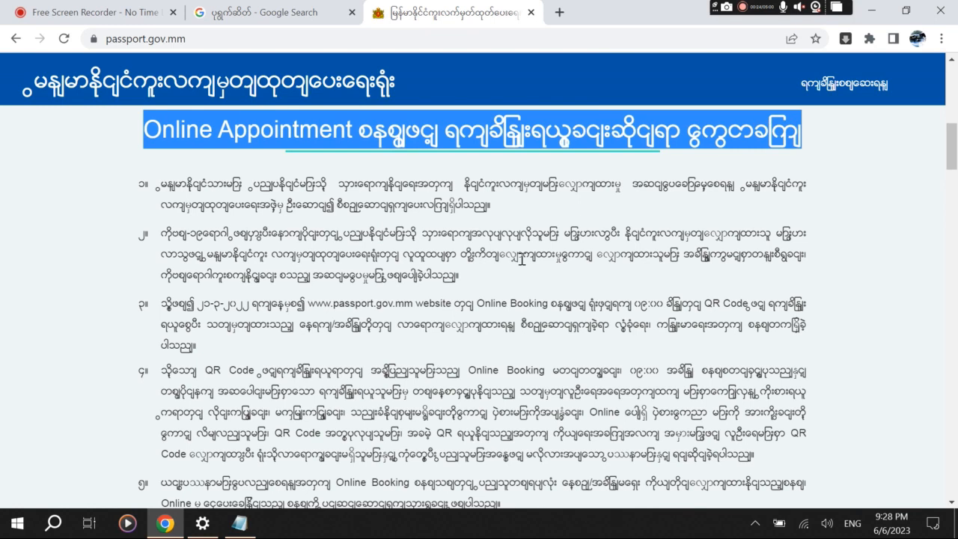
{"action": "key", "text": "super+r"}
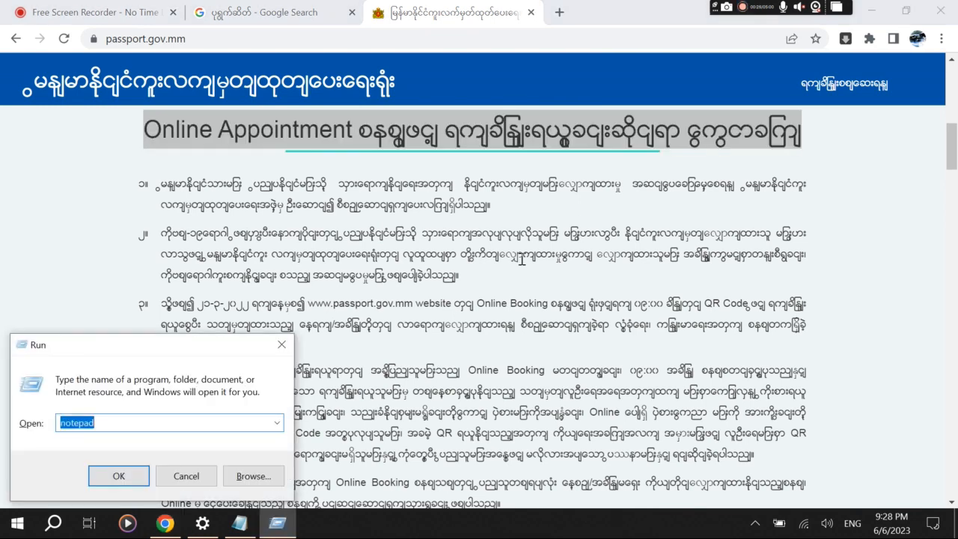
{"action": "key", "text": "Return"}
{"action": "type", "text": "Online Appointment စနစ်ဖြင့် ရက်ချိန်းရယူခြင်းဆိုင်ရာ ကြေငြာချက်"}
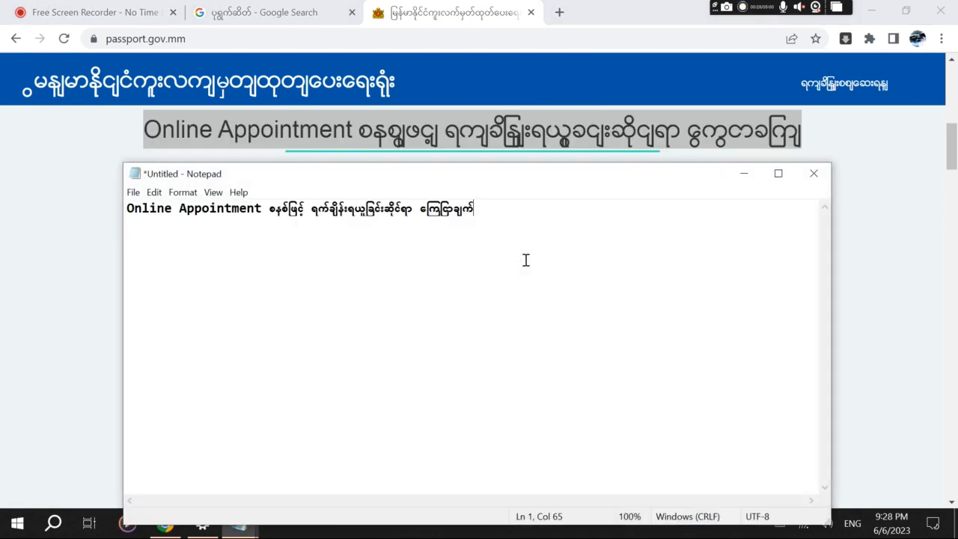
{"action": "left_click_drag", "start_coordinate": [518, 180], "coordinate": [545, 179]}
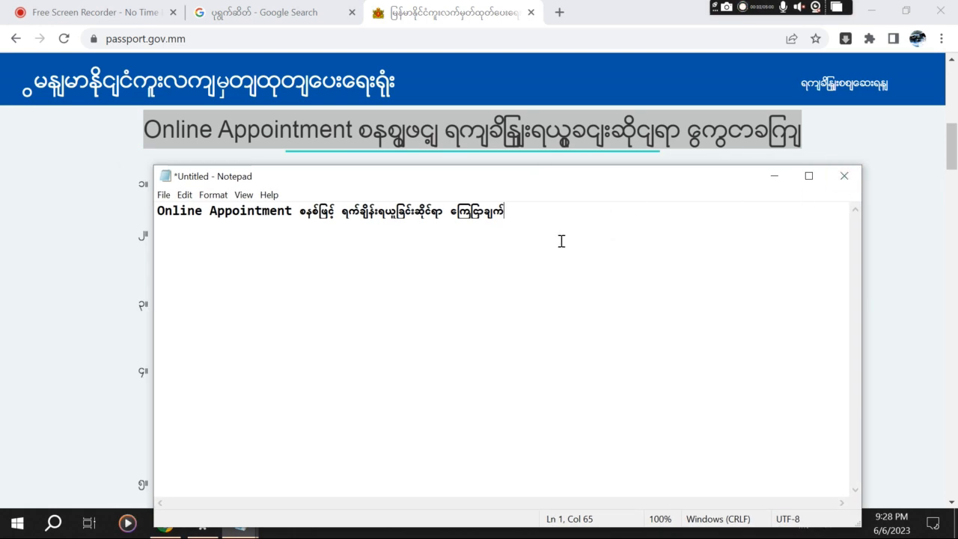
Close the new Notepad document without saving and return to the Google search results in Chrome
{"action": "left_click", "coordinate": [846, 178]}
{"action": "left_click", "coordinate": [511, 265]}
{"action": "left_click", "coordinate": [399, 178]}
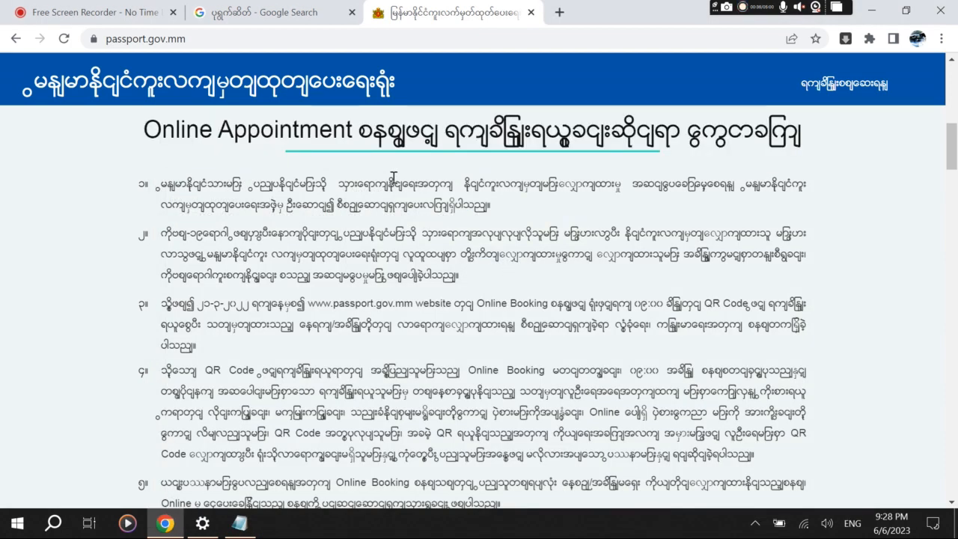
{"action": "left_click", "coordinate": [250, 20]}
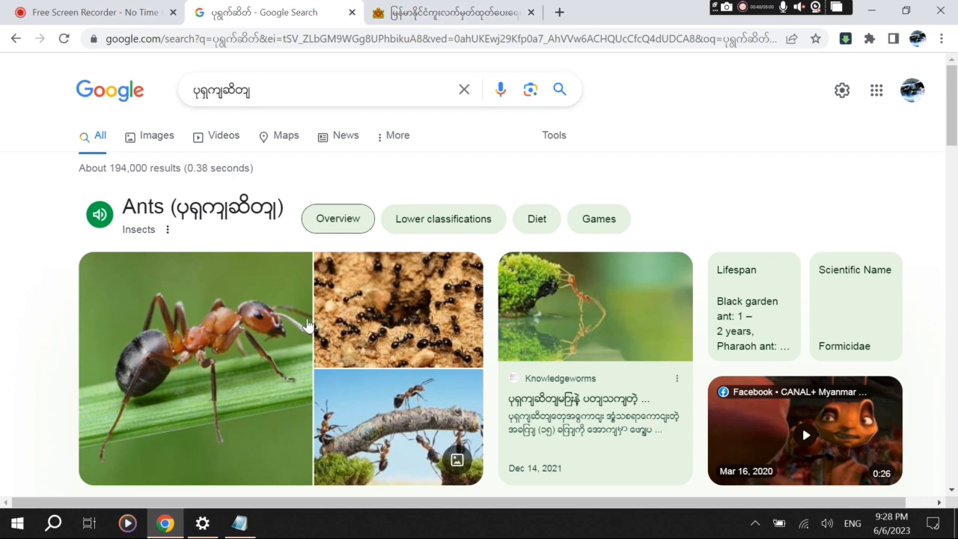
Switch to Windows Settings and open the Fonts page under Personalization
{"action": "mouse_move", "coordinate": [253, 534]}
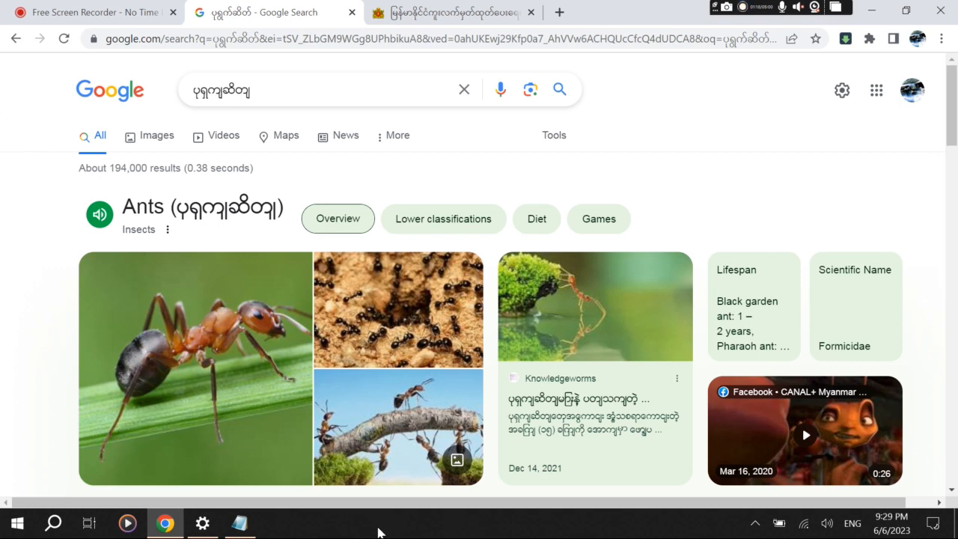
{"action": "left_click", "coordinate": [209, 530]}
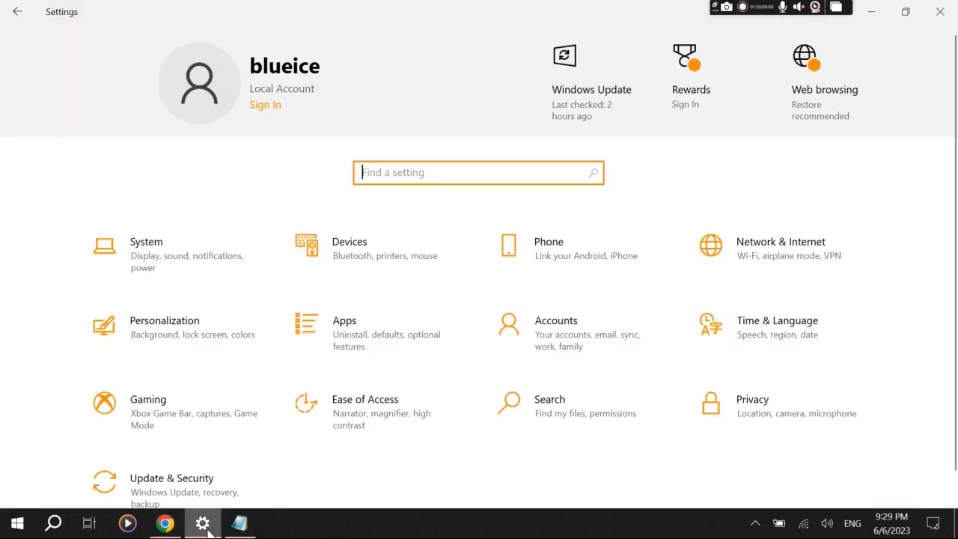
{"action": "left_click", "coordinate": [201, 324]}
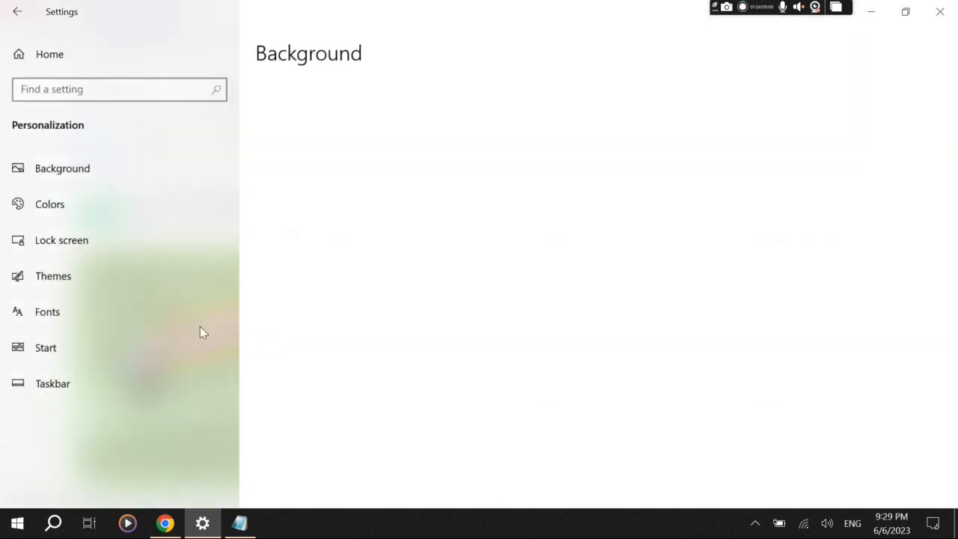
{"action": "left_click", "coordinate": [200, 324]}
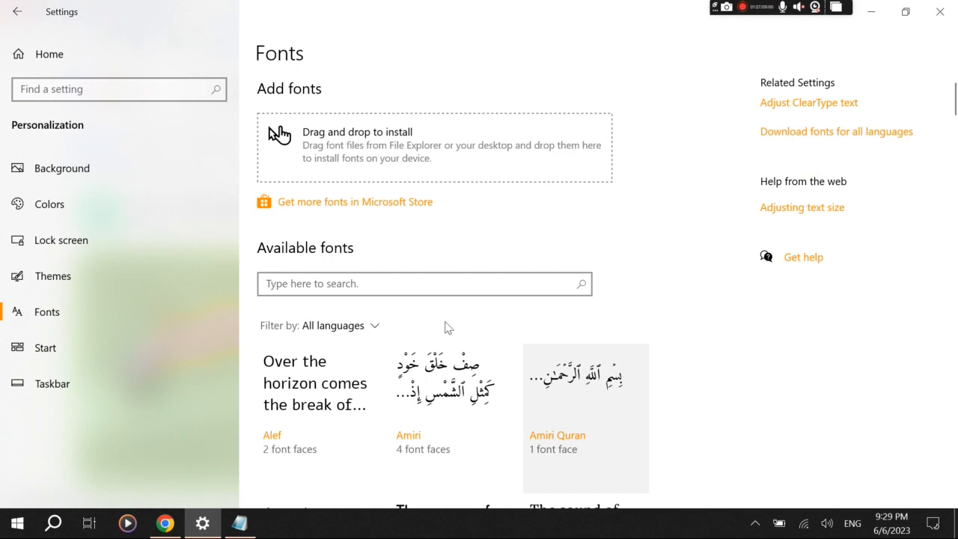
Search the available fonts for "arial" and open the Arial font's details
{"action": "left_click", "coordinate": [334, 282]}
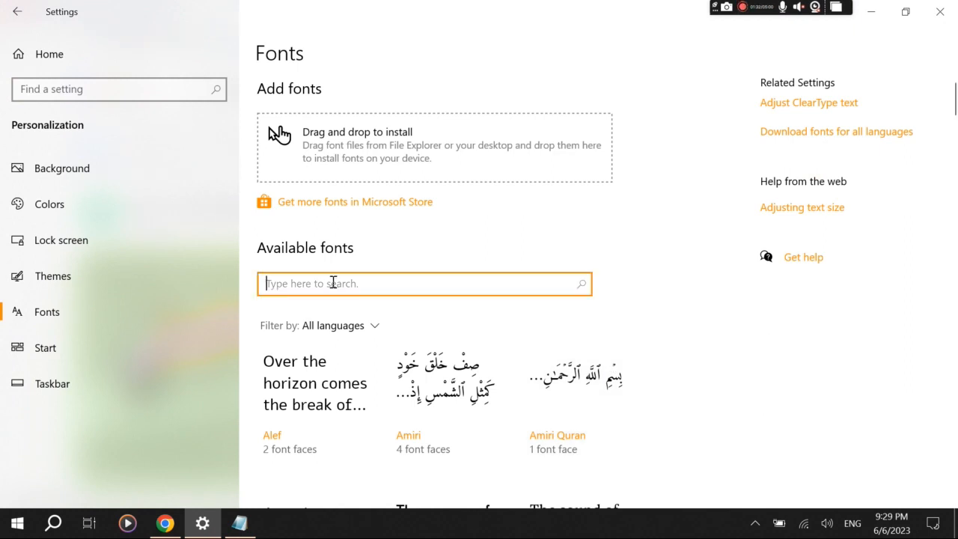
{"action": "type", "text": "arial"}
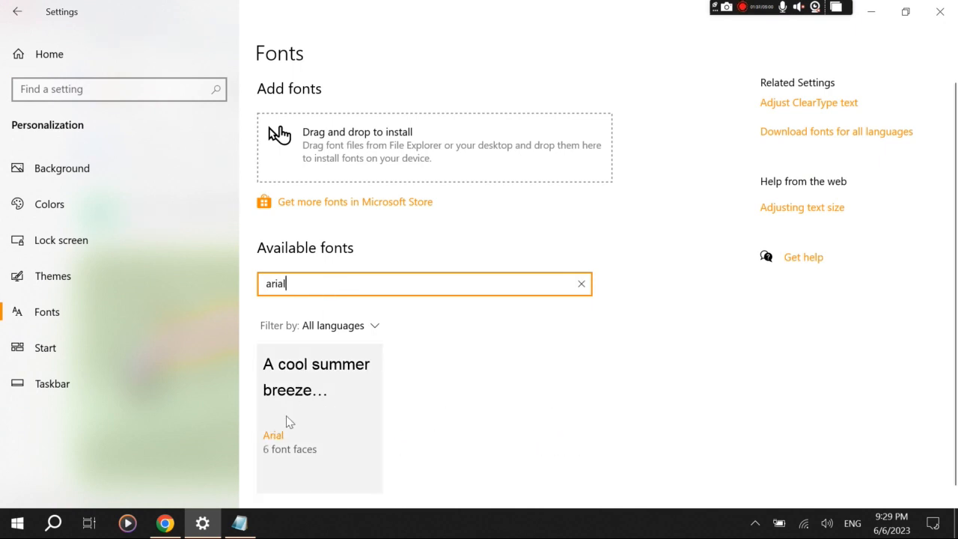
{"action": "left_click", "coordinate": [311, 399]}
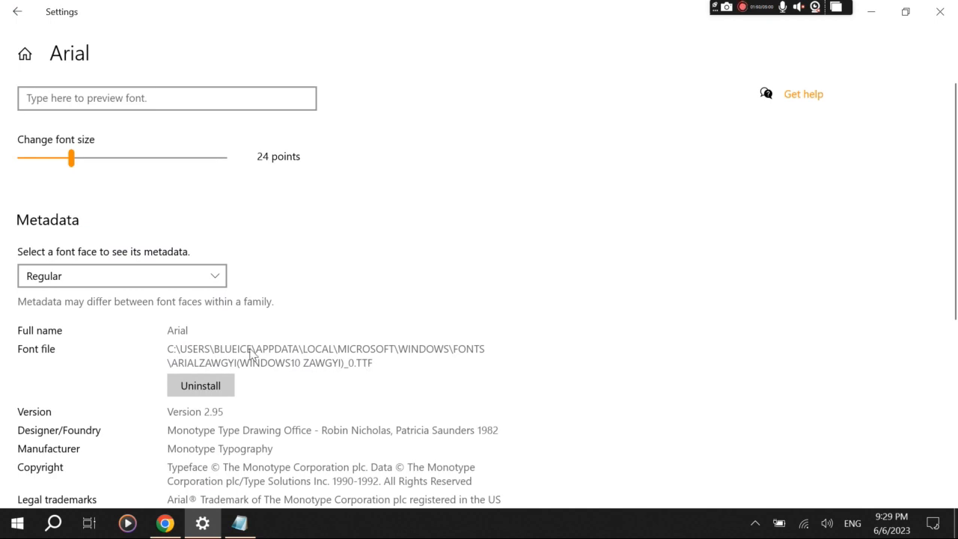
Compare the metadata and font file paths of Arial's two Regular font faces
{"action": "left_click", "coordinate": [213, 283]}
{"action": "left_click", "coordinate": [161, 301]}
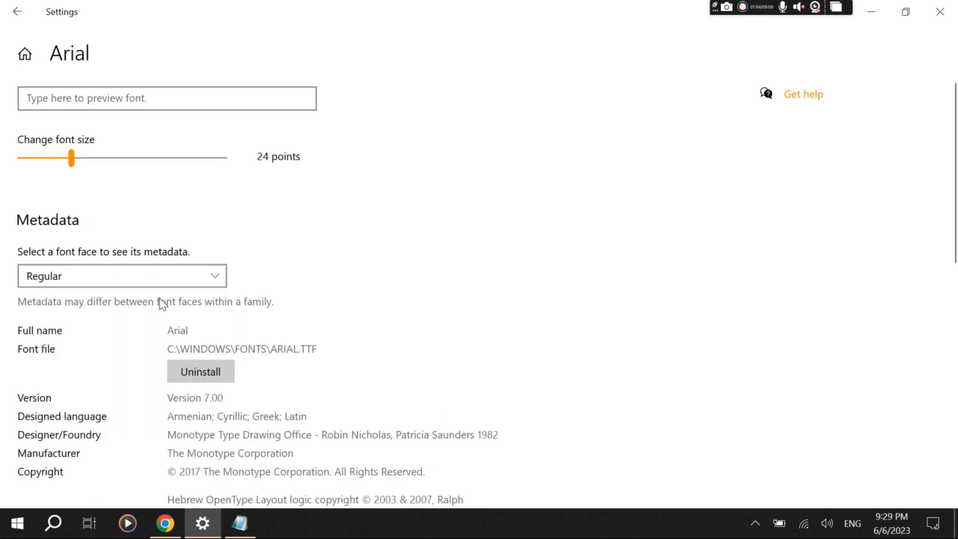
{"action": "left_click", "coordinate": [181, 282]}
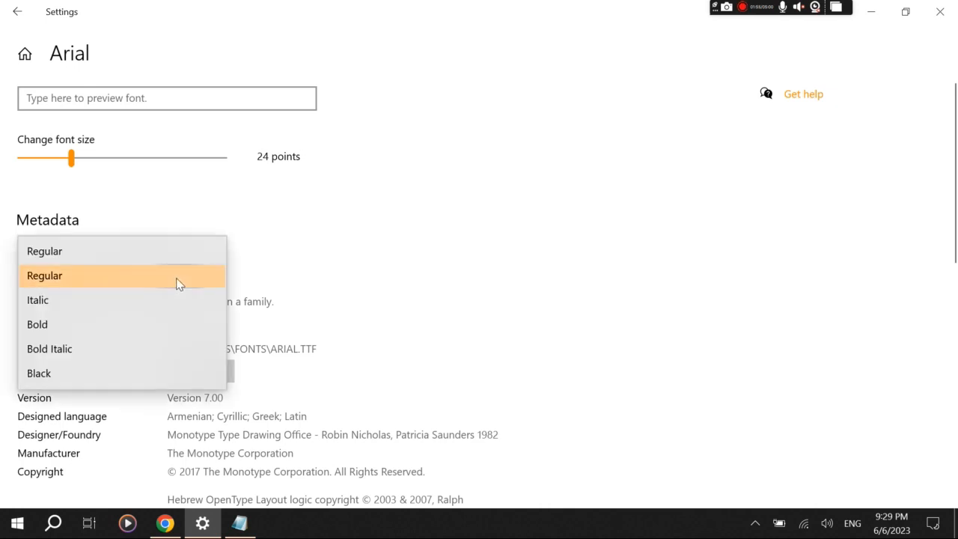
{"action": "left_click", "coordinate": [138, 258]}
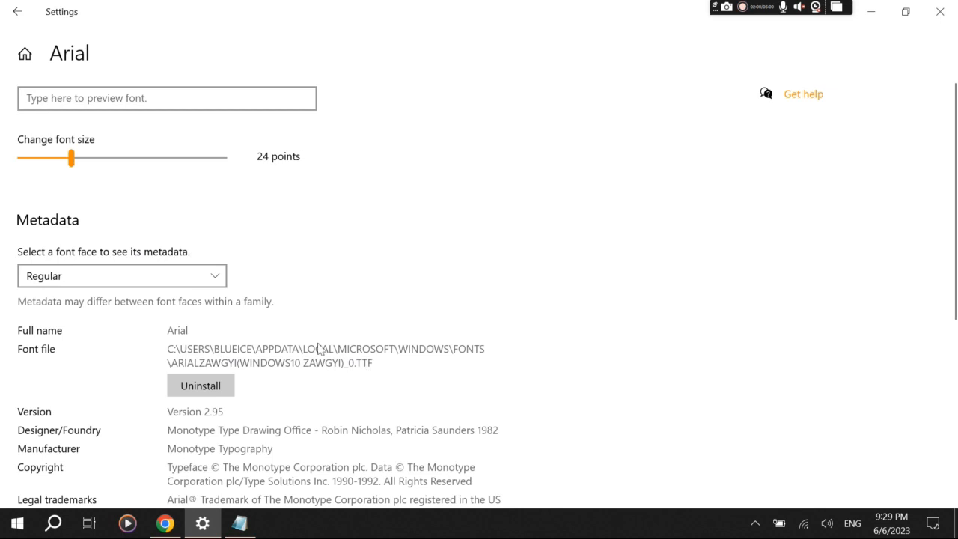
{"action": "left_click", "coordinate": [200, 280]}
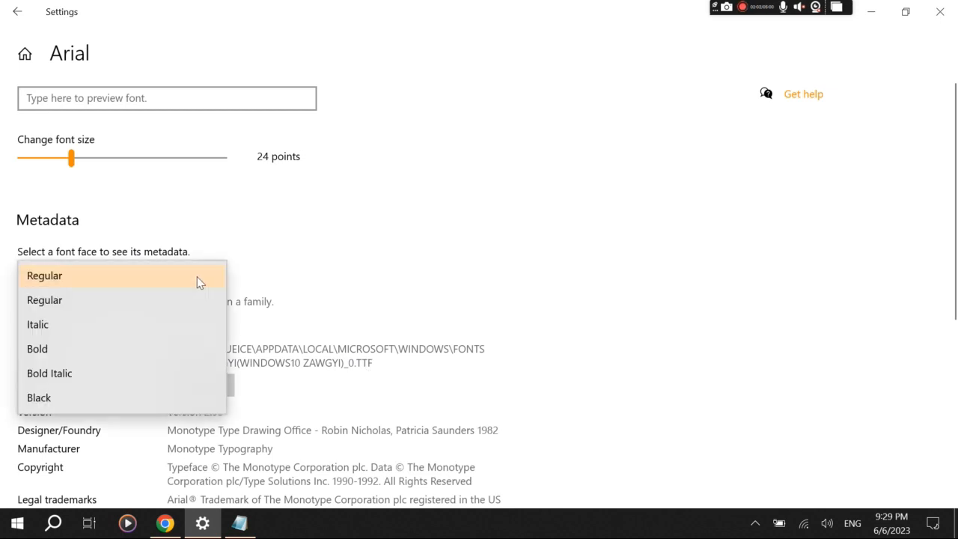
{"action": "left_click", "coordinate": [120, 306]}
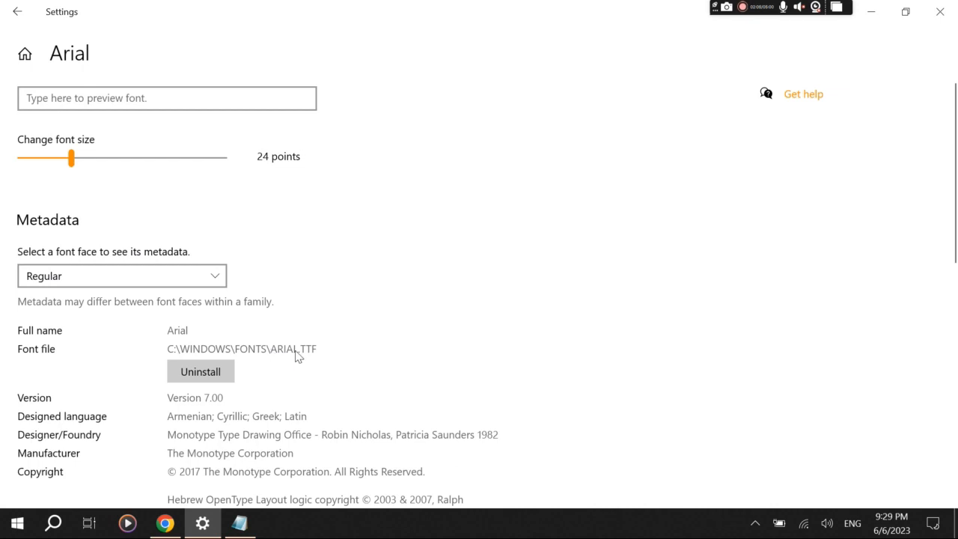
{"action": "left_click", "coordinate": [192, 283]}
{"action": "left_click", "coordinate": [135, 253]}
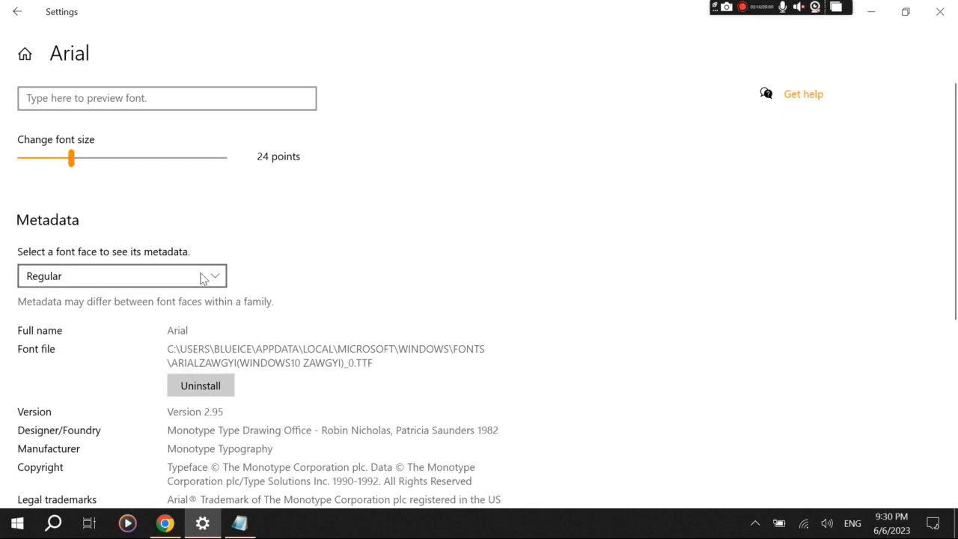
Search the available fonts for "smart" and open the details of Smart Zawgyi Pro
{"action": "left_click", "coordinate": [17, 11]}
{"action": "left_click", "coordinate": [285, 291]}
{"action": "type", "text": "smart"}
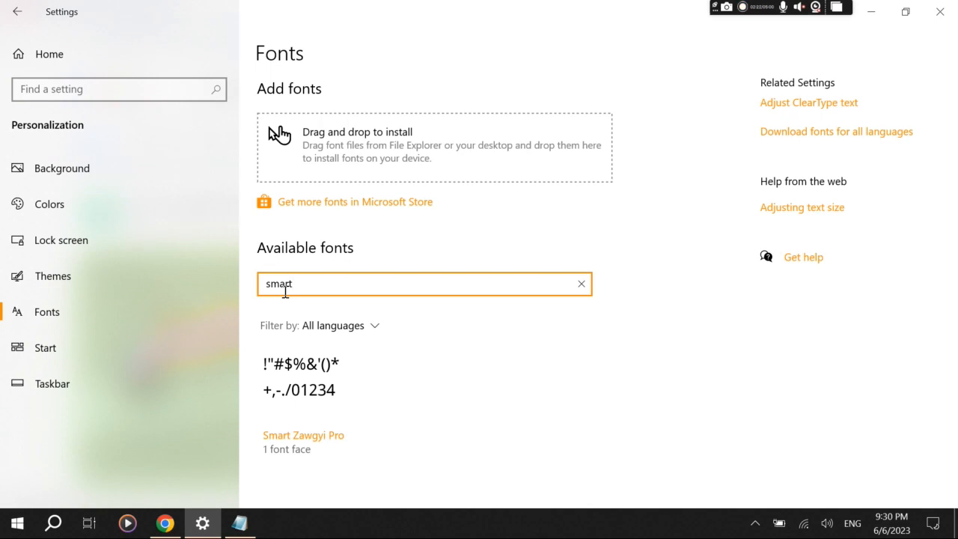
{"action": "left_click", "coordinate": [306, 429]}
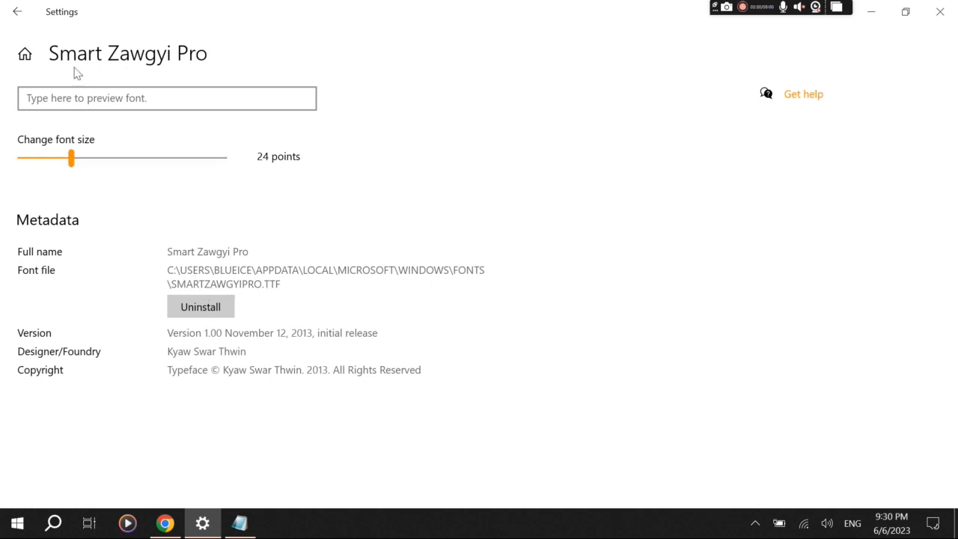
Return to the font list, search for "arial" and examine the font faces in Arial's details
{"action": "left_click", "coordinate": [17, 11]}
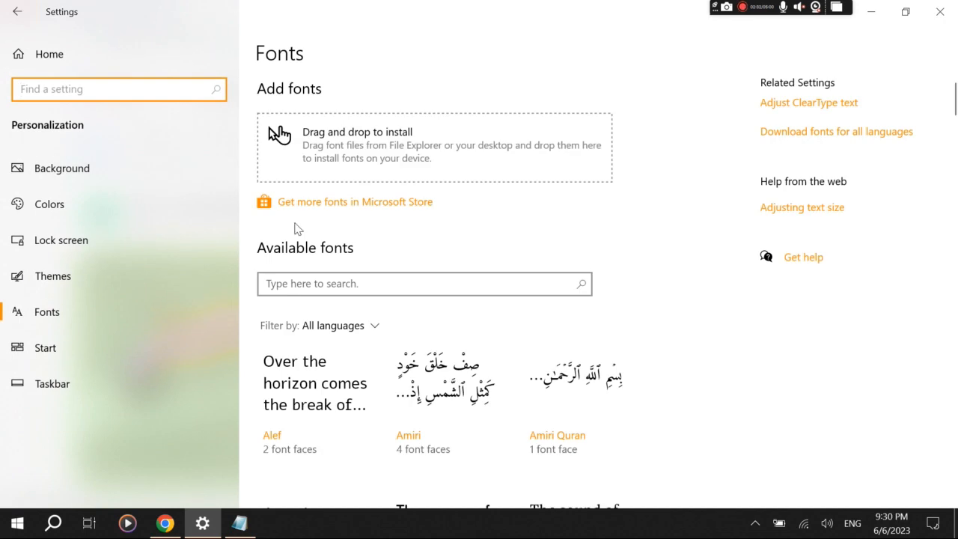
{"action": "left_click", "coordinate": [295, 287]}
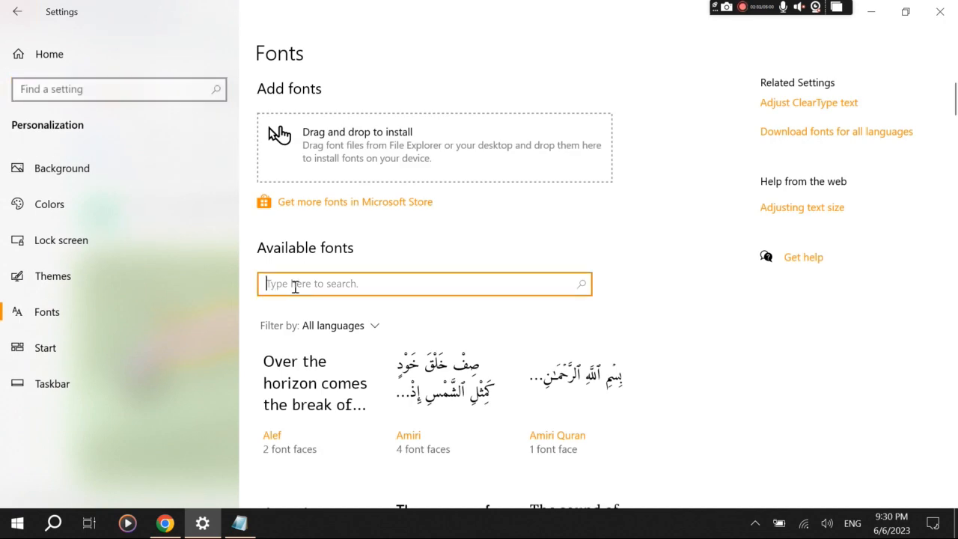
{"action": "type", "text": "airtl"}
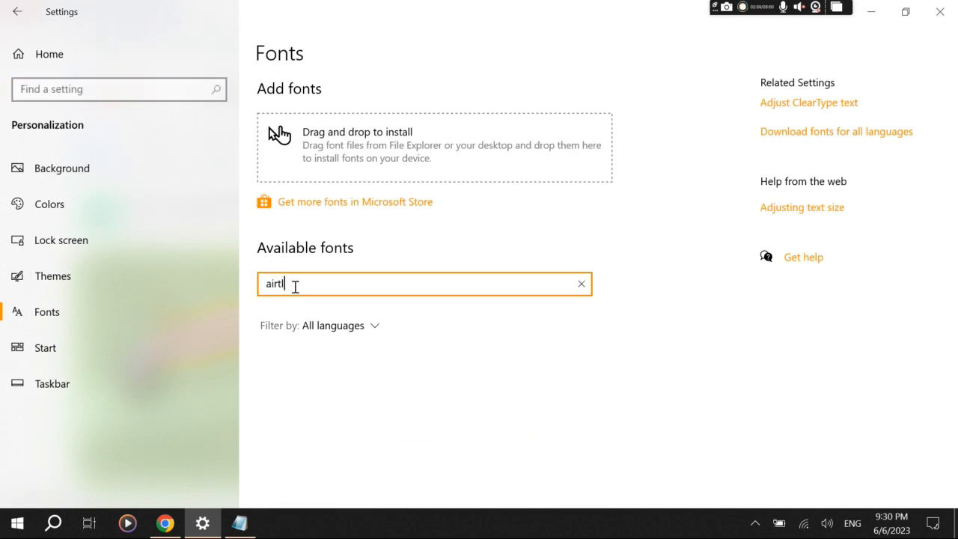
{"action": "key", "text": "BackSpace"}
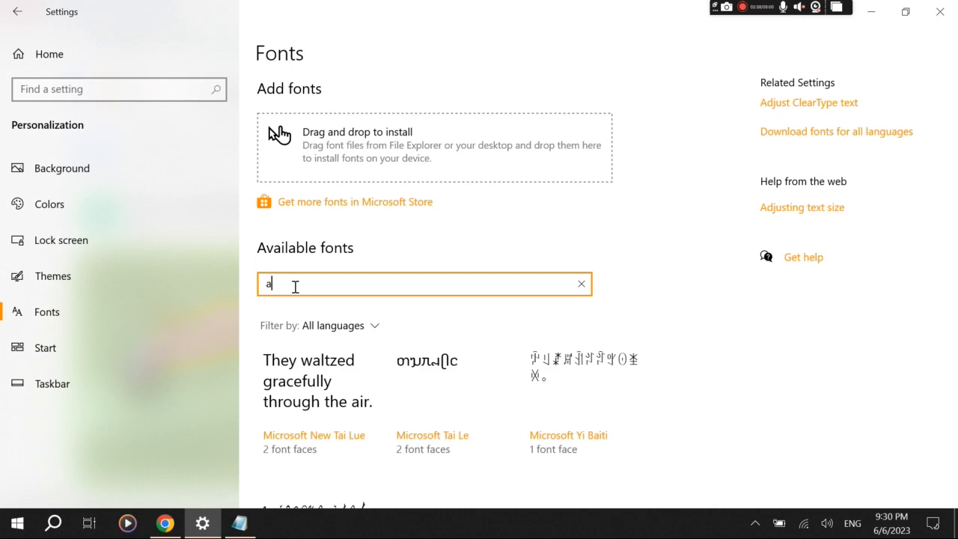
{"action": "key", "text": "BackSpace"}
{"action": "type", "text": "rial"}
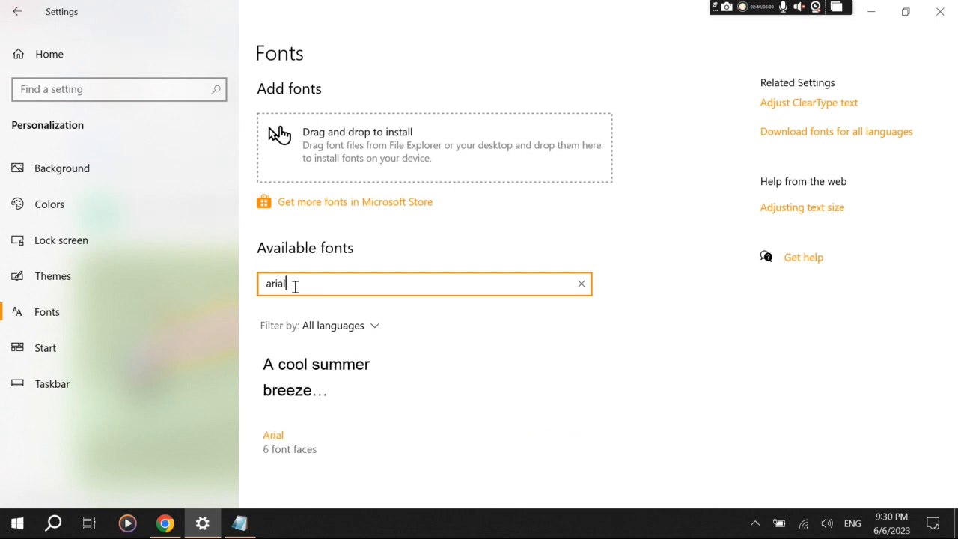
{"action": "left_click", "coordinate": [295, 381]}
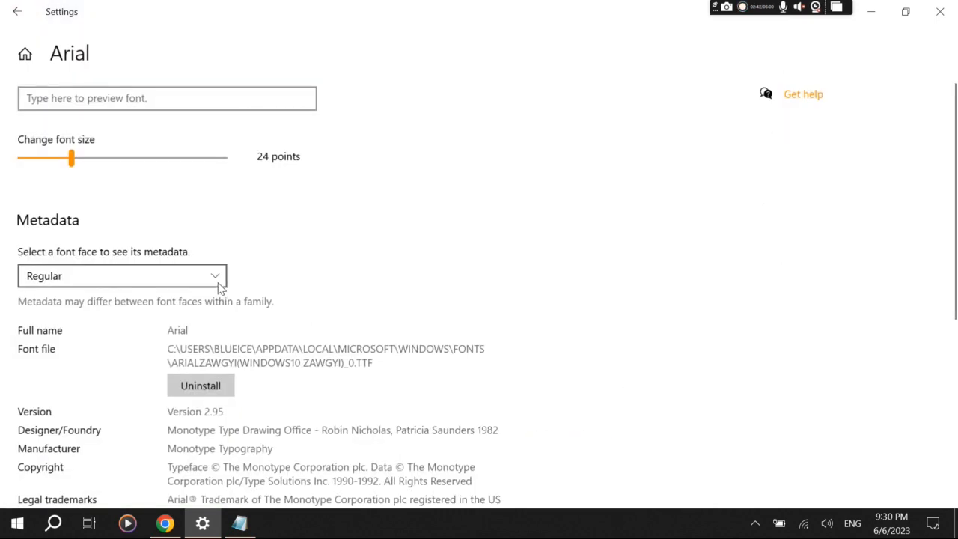
{"action": "left_click", "coordinate": [215, 281]}
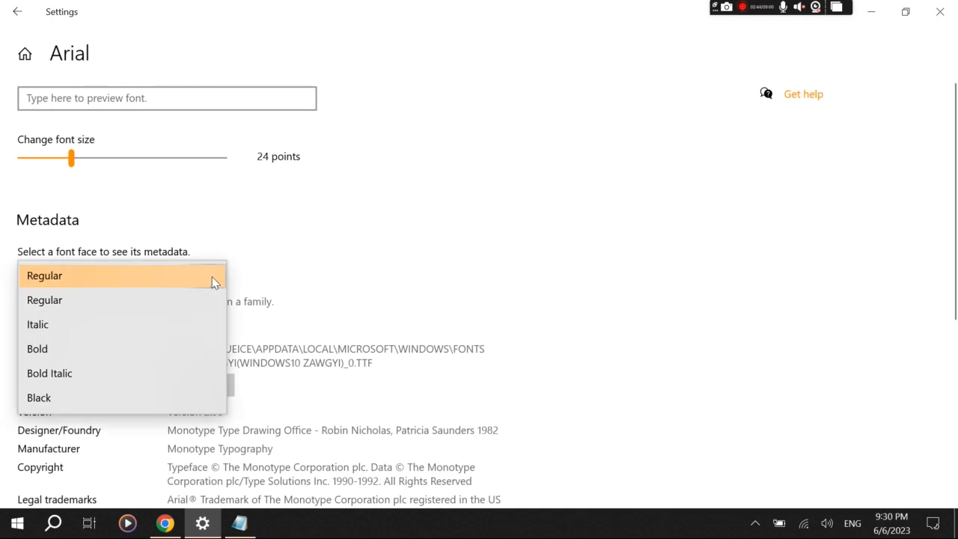
{"action": "left_click", "coordinate": [214, 276]}
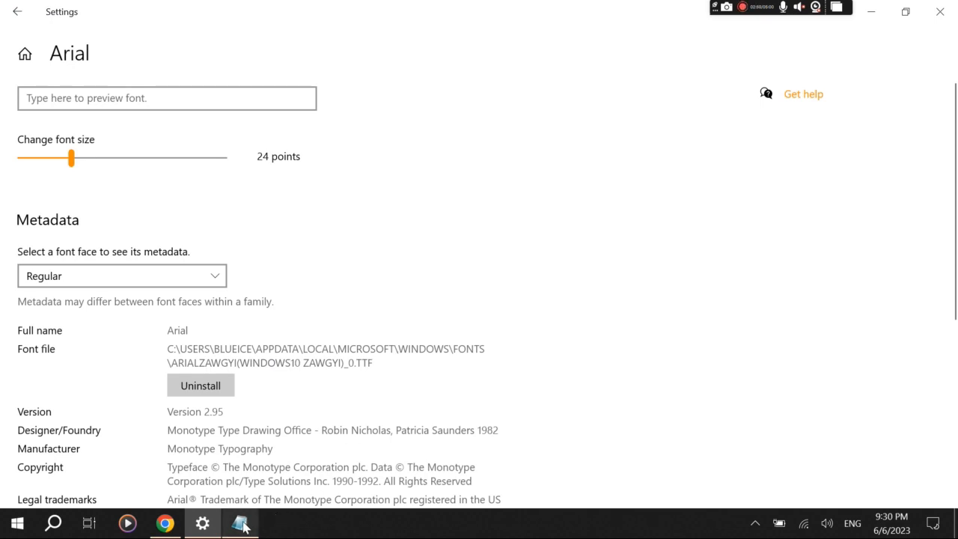
Copy the command regedit from the FONT URL.txt notes in Notepad and run it to open Registry Editor
{"action": "mouse_move", "coordinate": [243, 526]}
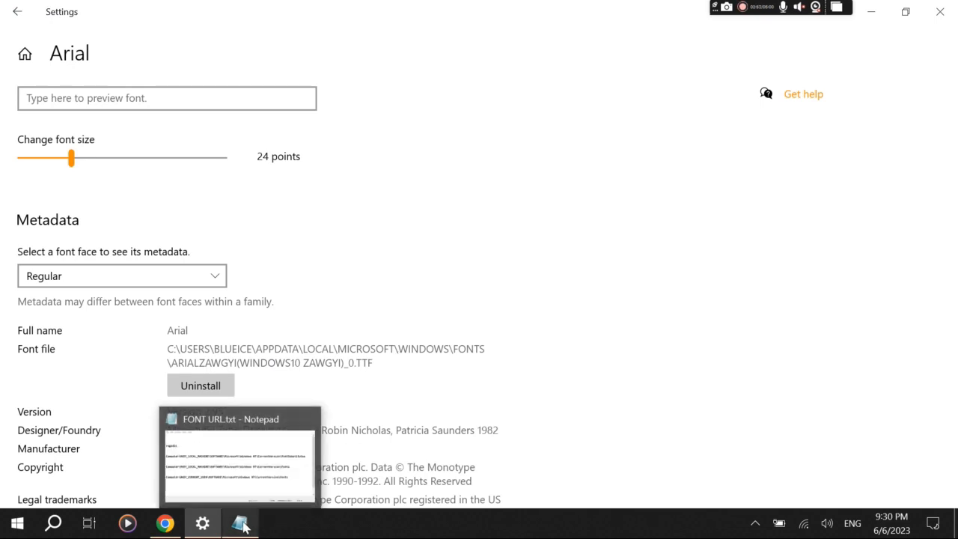
{"action": "left_click", "coordinate": [243, 526]}
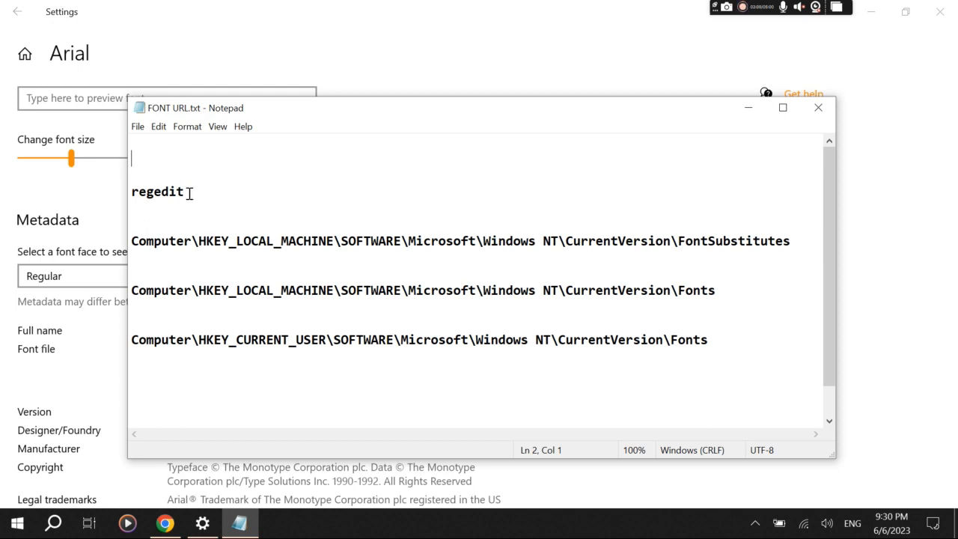
{"action": "left_click_drag", "start_coordinate": [186, 193], "coordinate": [122, 193]}
{"action": "key", "text": "ctrl+c"}
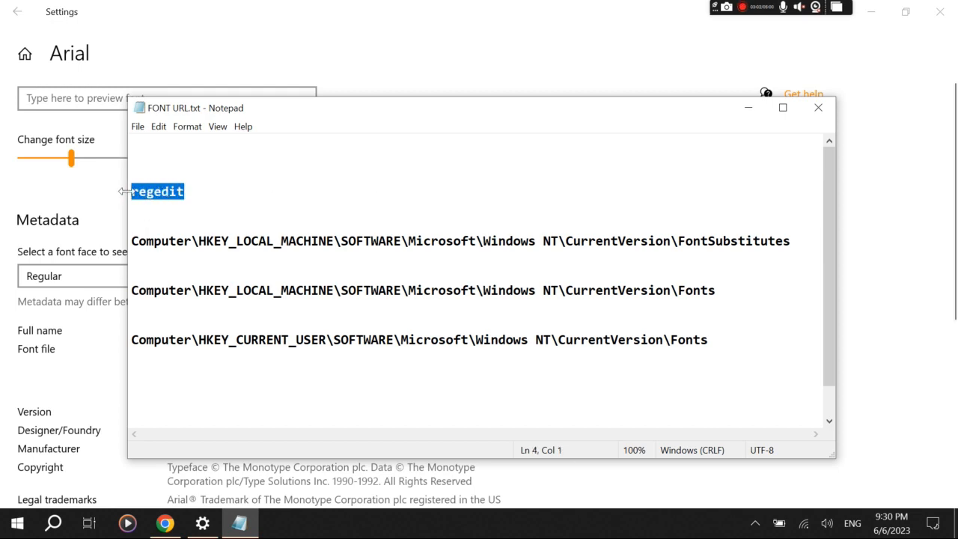
{"action": "key", "text": "super+r"}
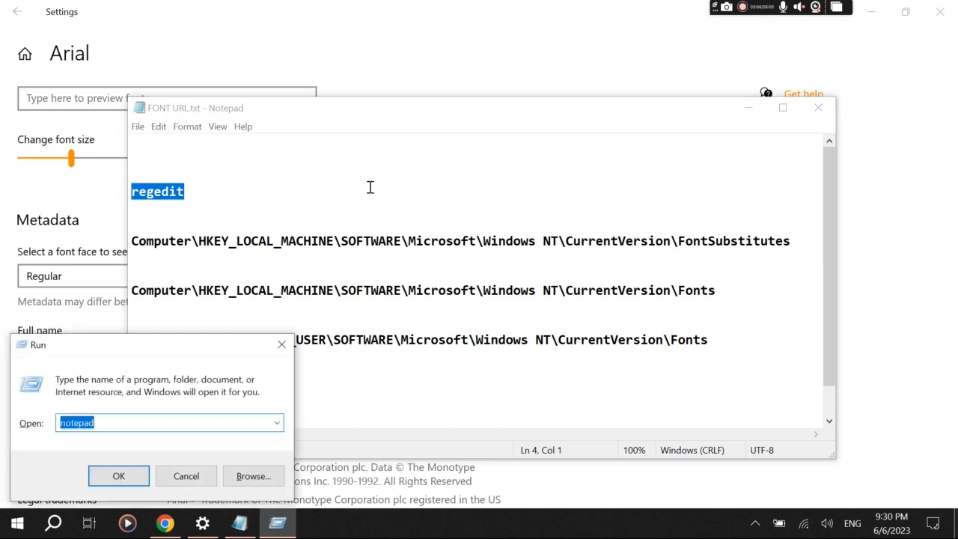
{"action": "key", "text": "ctrl+v"}
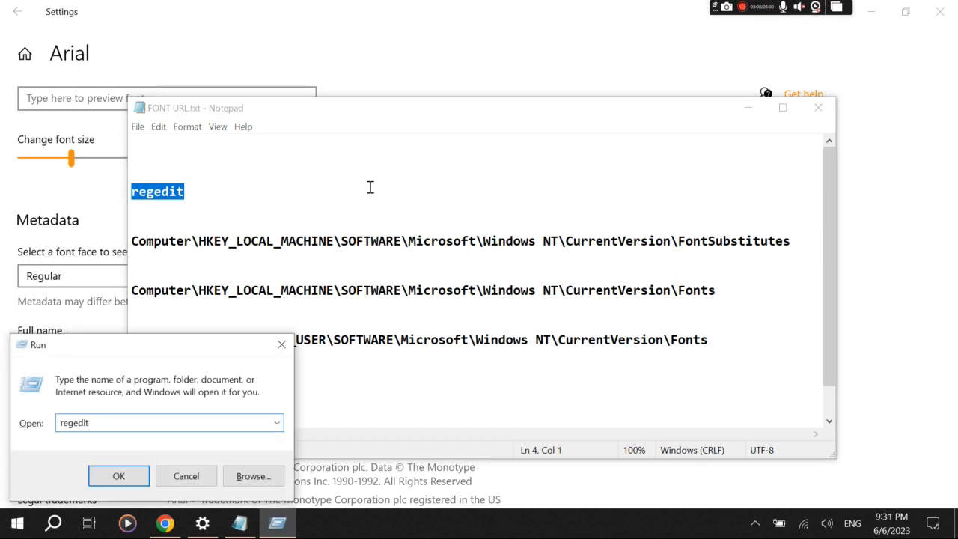
{"action": "key", "text": "Return"}
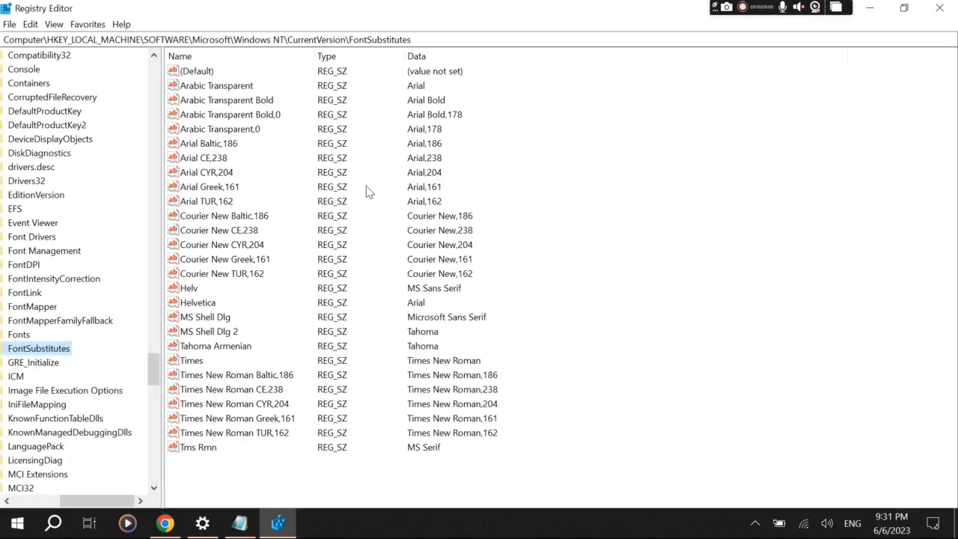
Collapse the registry tree from FontSubstitutes up to the root hives and select HKEY_CLASSES_ROOT
{"action": "key", "text": "Left"}
{"action": "key", "text": "Left"}
{"action": "key", "text": "Left"}
{"action": "key", "text": "Left"}
{"action": "key", "text": "Left"}
{"action": "key", "text": "Left"}
{"action": "key", "text": "Left"}
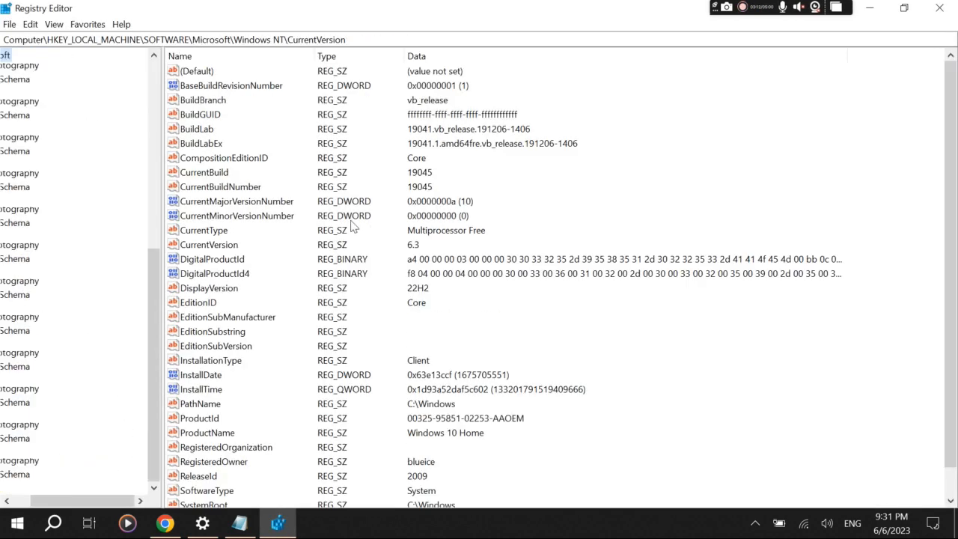
{"action": "key", "text": "Left"}
{"action": "key", "text": "Left"}
{"action": "key", "text": "Left"}
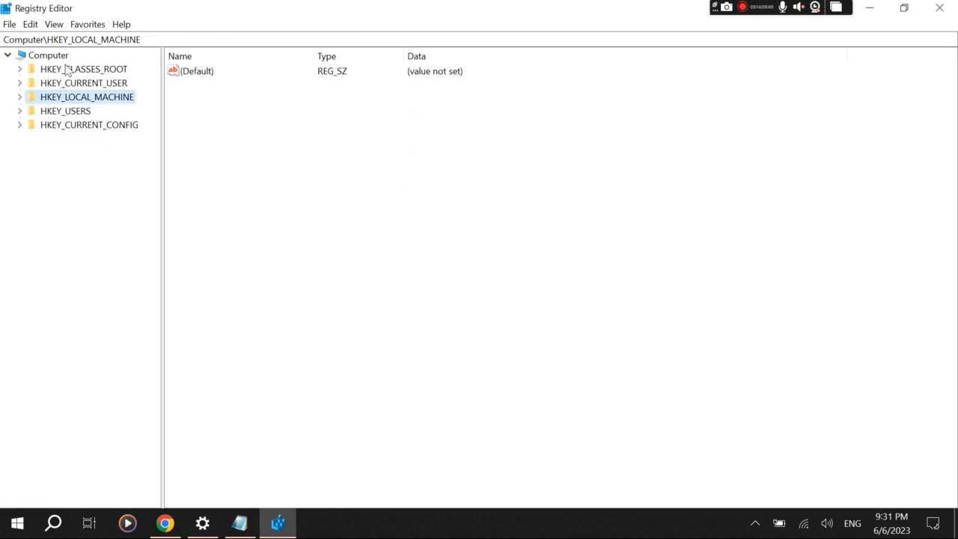
{"action": "left_click", "coordinate": [57, 59]}
{"action": "left_click", "coordinate": [63, 69]}
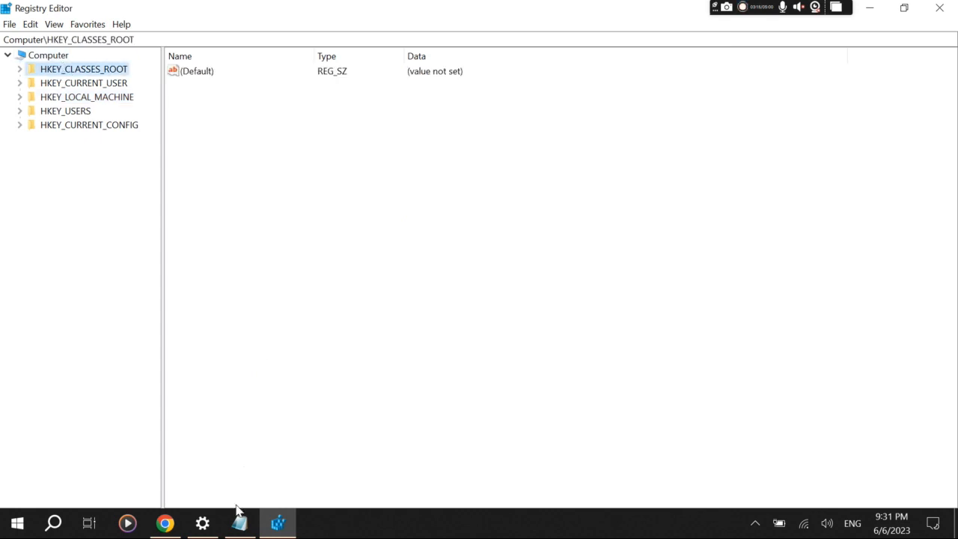
Copy the FontSubstitutes path from the notes and go to Computer\HKEY_LOCAL_MACHINE\SOFTWARE\Microsoft\Windows NT\CurrentVersion\FontSubstitutes in Registry Editor
{"action": "left_click", "coordinate": [241, 524]}
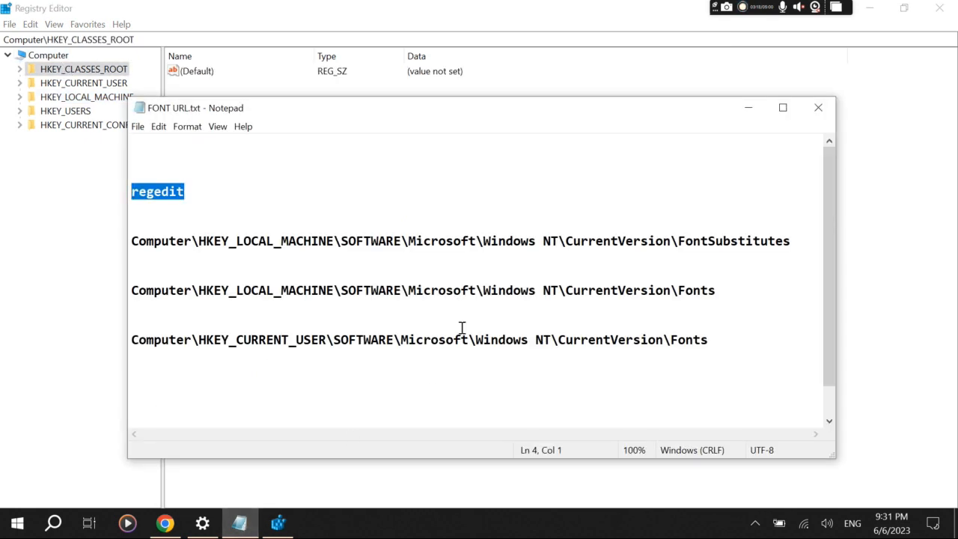
{"action": "left_click", "coordinate": [480, 268]}
{"action": "left_click_drag", "start_coordinate": [792, 241], "coordinate": [135, 247]}
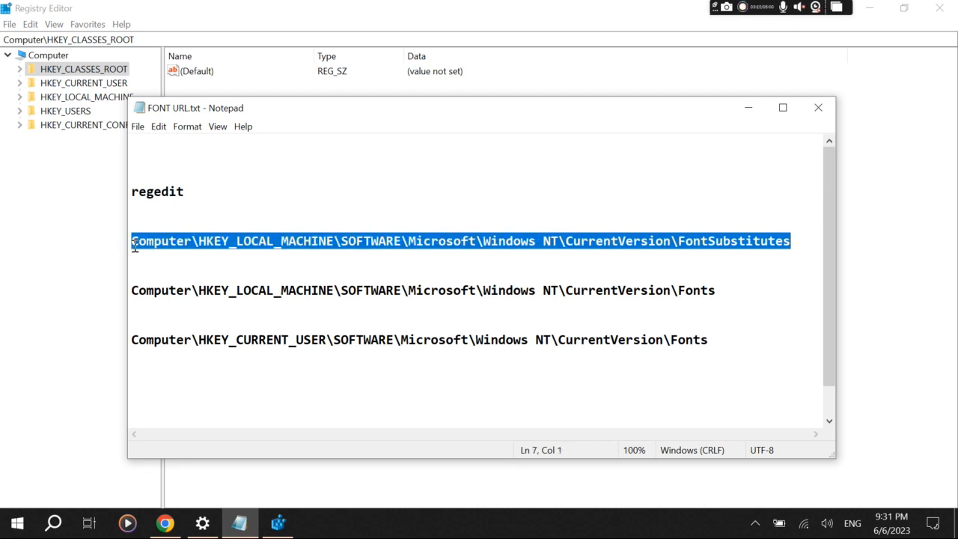
{"action": "left_click", "coordinate": [276, 523]}
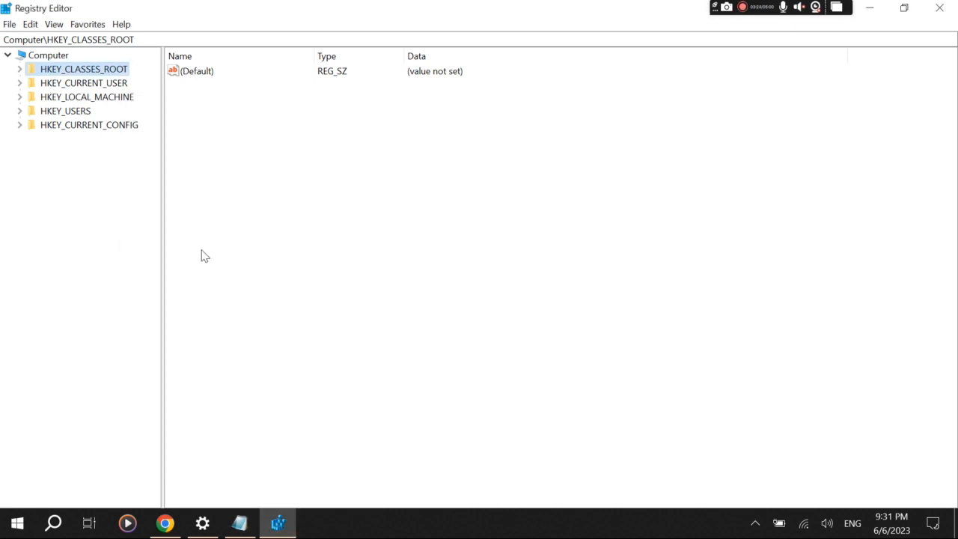
{"action": "left_click_drag", "start_coordinate": [153, 39], "coordinate": [2, 39]}
{"action": "key", "text": "Return"}
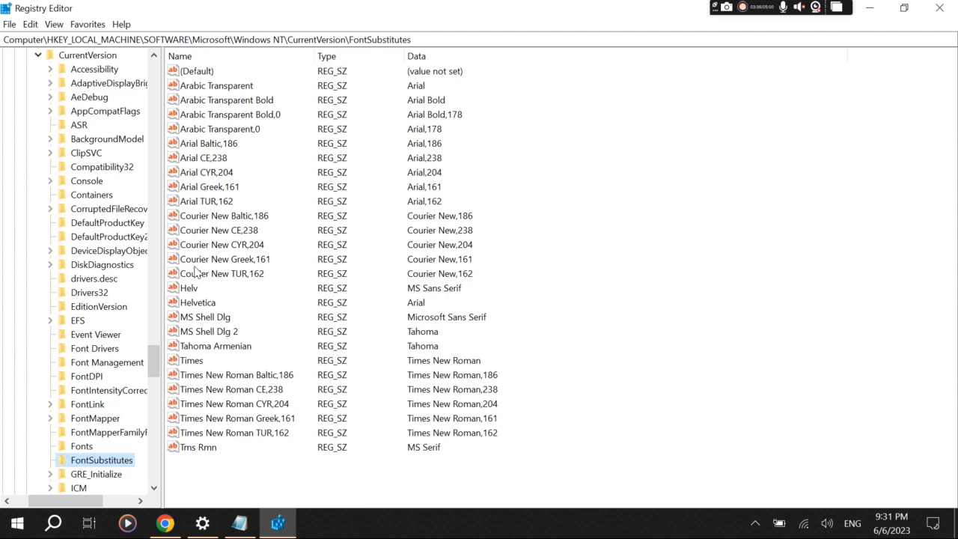
Examine the Helv entry in FontSubstitutes, checking its assigned font and the actions available for it
{"action": "left_click", "coordinate": [192, 291]}
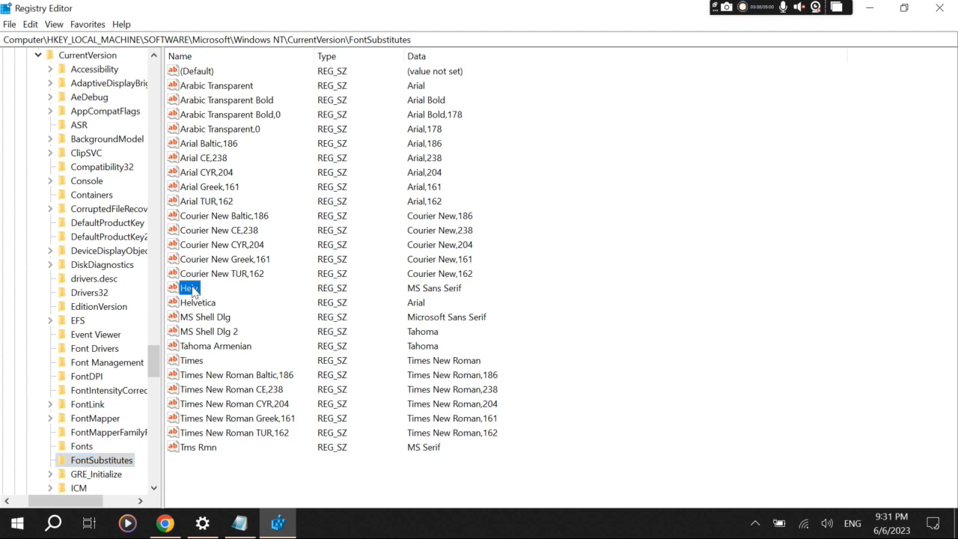
{"action": "left_click", "coordinate": [419, 294]}
{"action": "left_click", "coordinate": [188, 291]}
{"action": "right_click", "coordinate": [188, 292]}
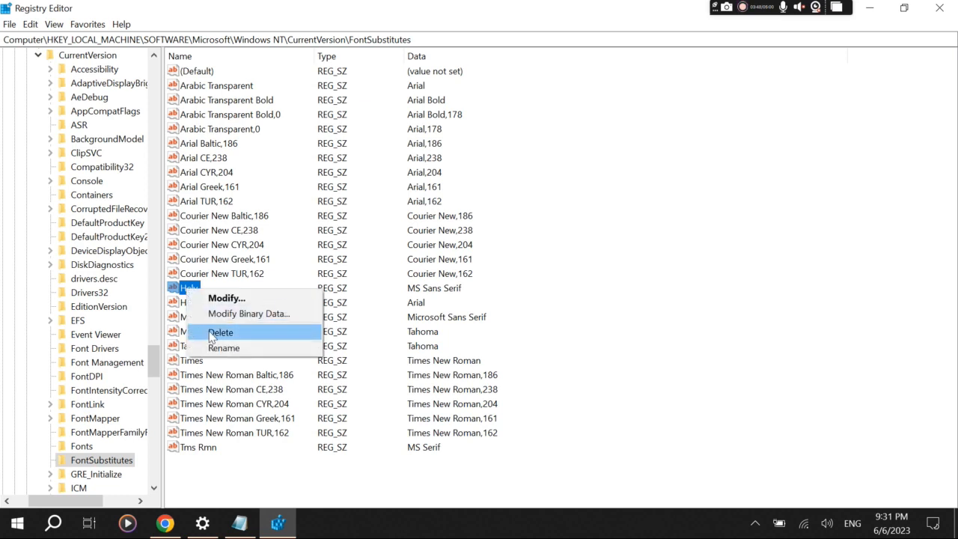
{"action": "left_click", "coordinate": [635, 287]}
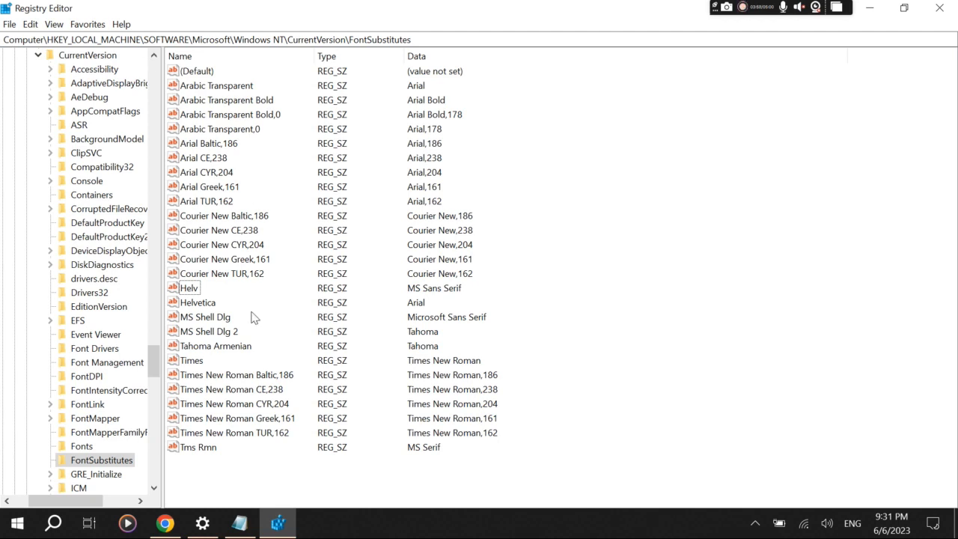
Go to Computer\HKEY_LOCAL_MACHINE\SOFTWARE\Microsoft\Windows NT\CurrentVersion\Fonts using the path from the notes, and look through its font entries
{"action": "left_click", "coordinate": [240, 524]}
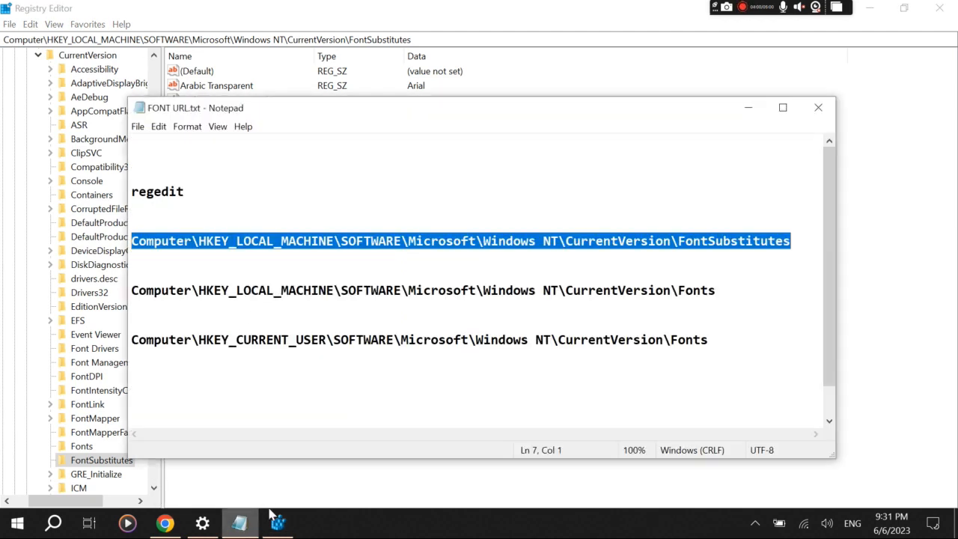
{"action": "left_click", "coordinate": [715, 322]}
{"action": "left_click_drag", "start_coordinate": [717, 291], "coordinate": [123, 290]}
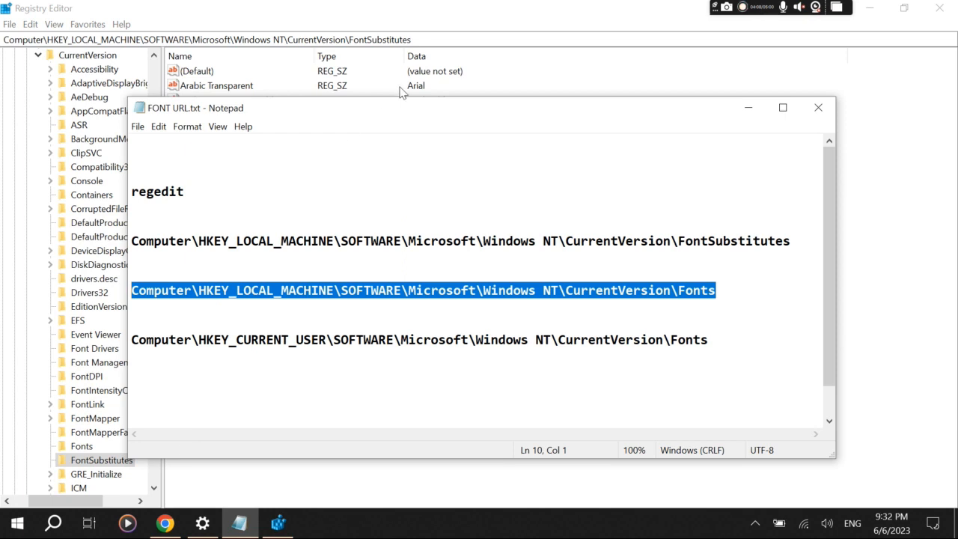
{"action": "left_click", "coordinate": [446, 40]}
{"action": "left_click_drag", "start_coordinate": [446, 39], "coordinate": [47, 40]}
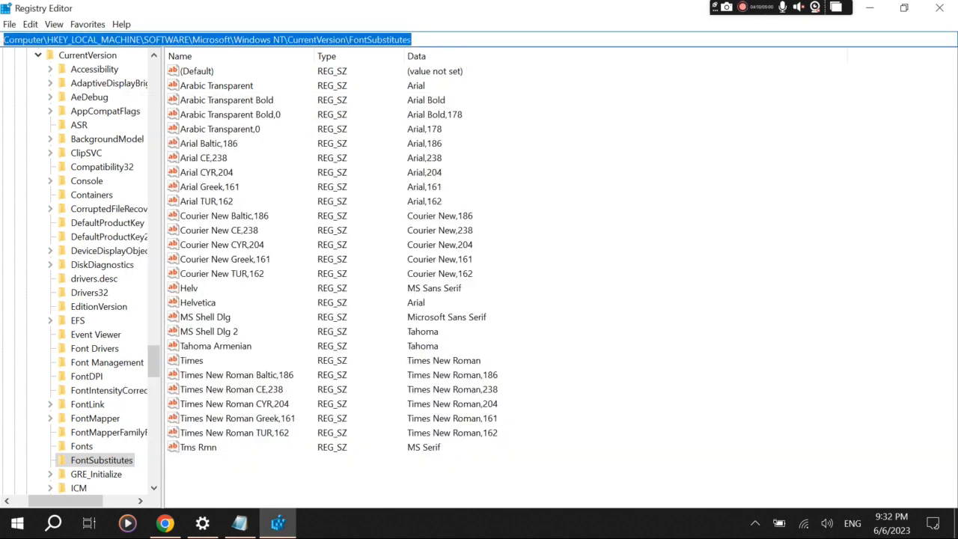
{"action": "key", "text": "ctrl+v"}
{"action": "key", "text": "Return"}
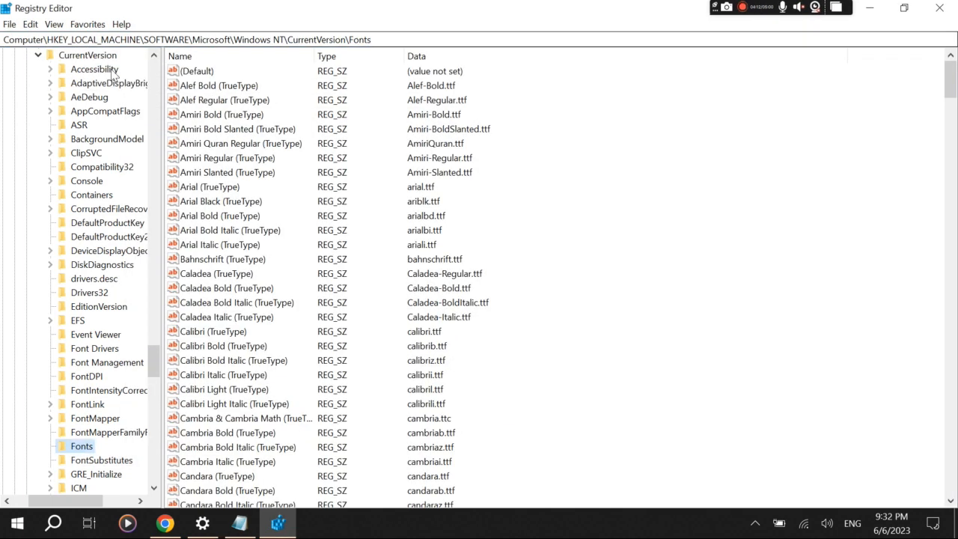
{"action": "left_click", "coordinate": [247, 86]}
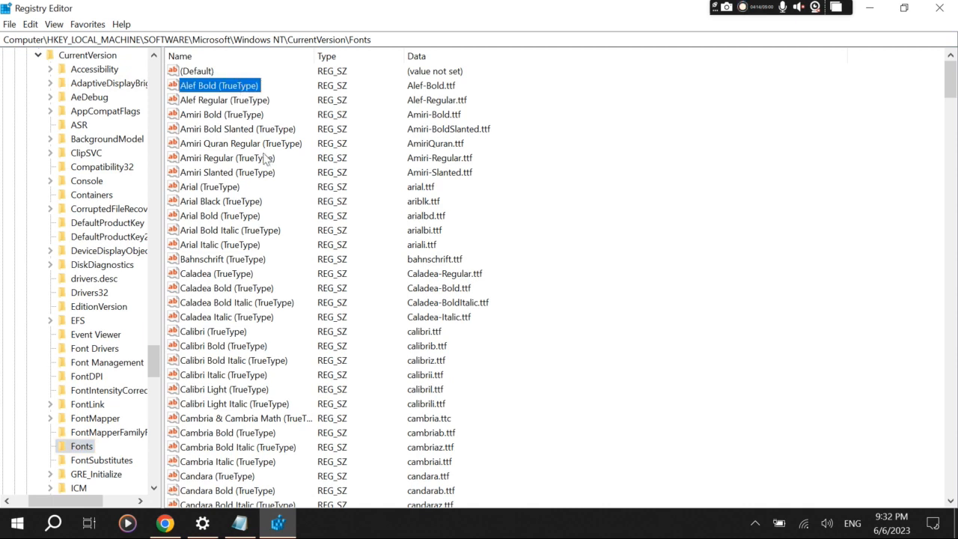
{"action": "scroll", "coordinate": [438, 227], "scroll_direction": "down", "scroll_amount": 7}
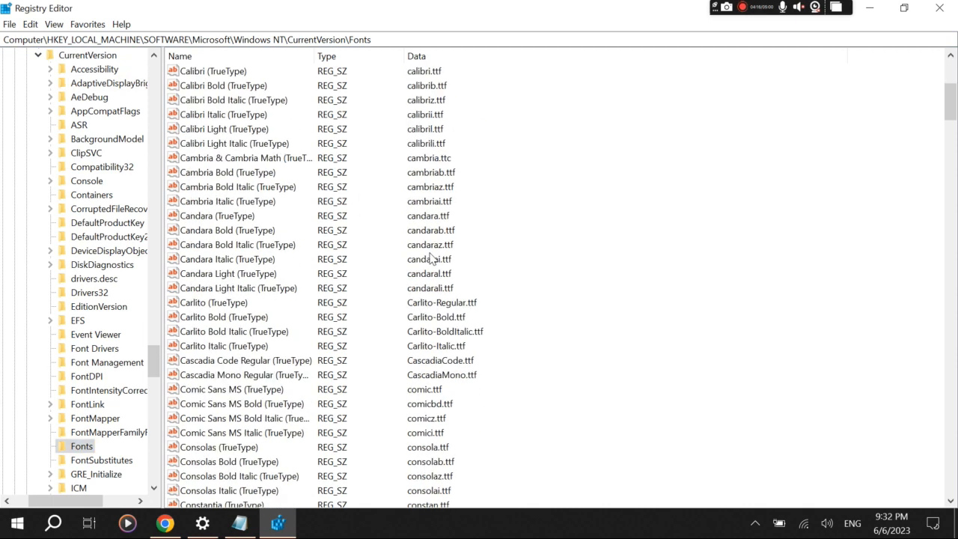
{"action": "scroll", "coordinate": [403, 366], "scroll_direction": "down", "scroll_amount": 20}
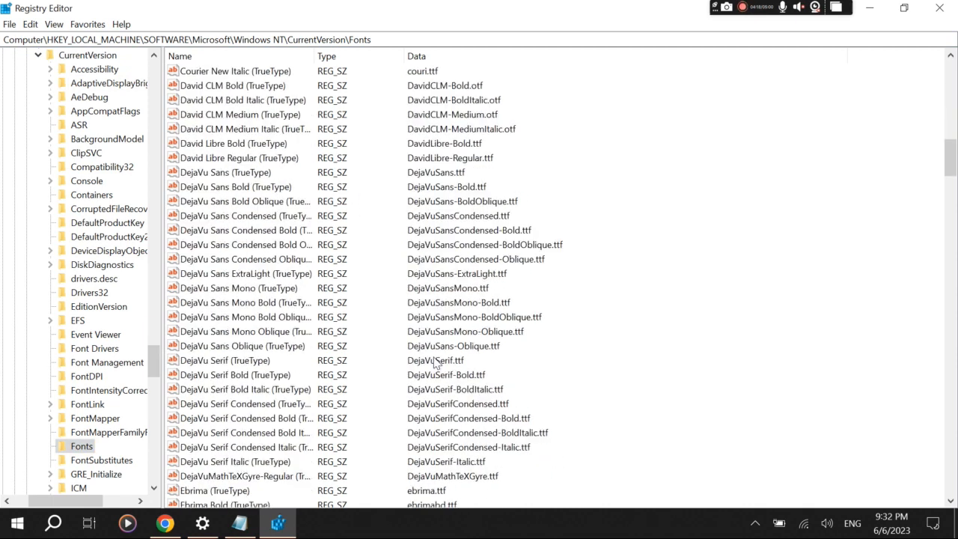
{"action": "scroll", "coordinate": [465, 382], "scroll_direction": "down", "scroll_amount": 20}
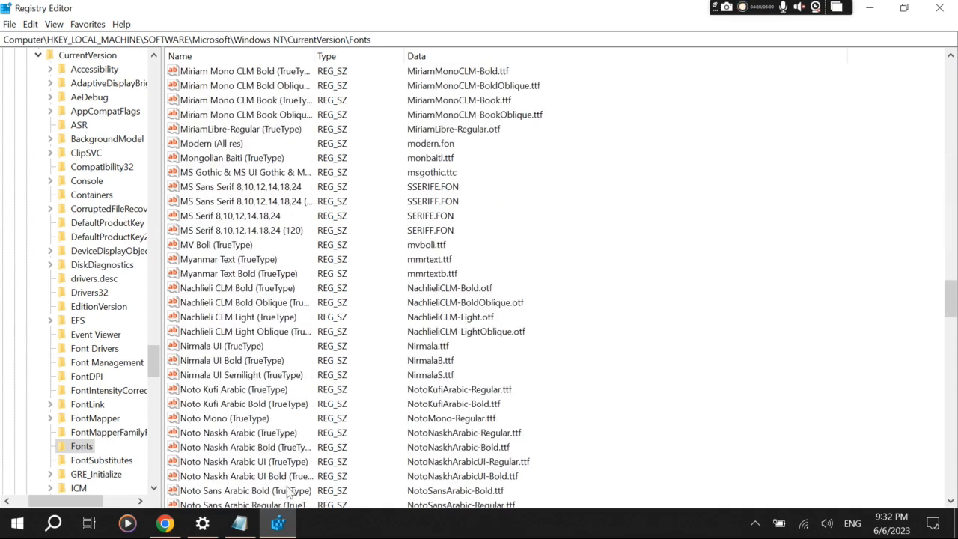
Copy the current-user fonts path from the notes and go to Computer\HKEY_CURRENT_USER\SOFTWARE\Microsoft\Windows NT\CurrentVersion\Fonts in Registry Editor
{"action": "left_click", "coordinate": [239, 523]}
{"action": "left_click", "coordinate": [528, 409]}
{"action": "left_click_drag", "start_coordinate": [709, 342], "coordinate": [97, 343]}
{"action": "key", "text": "ctrl+c"}
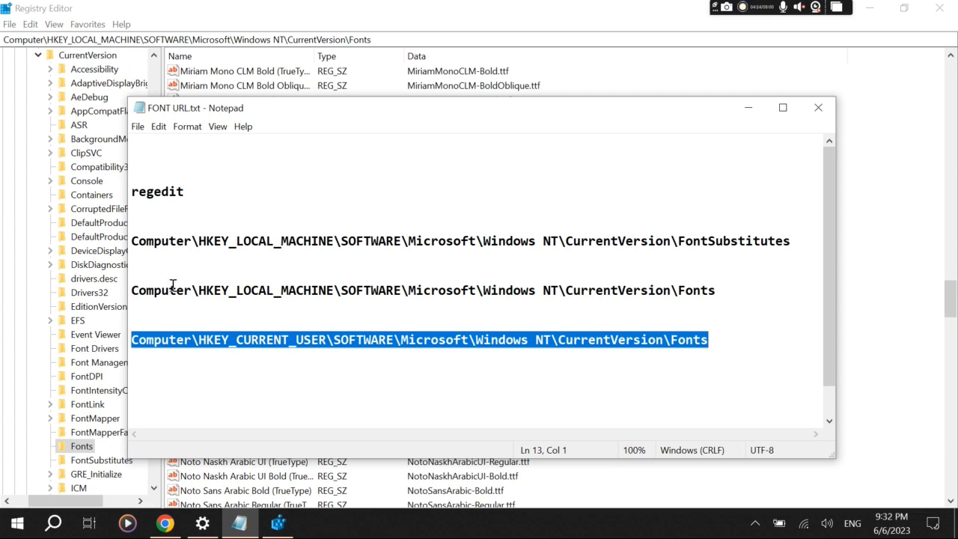
{"action": "left_click", "coordinate": [411, 39]}
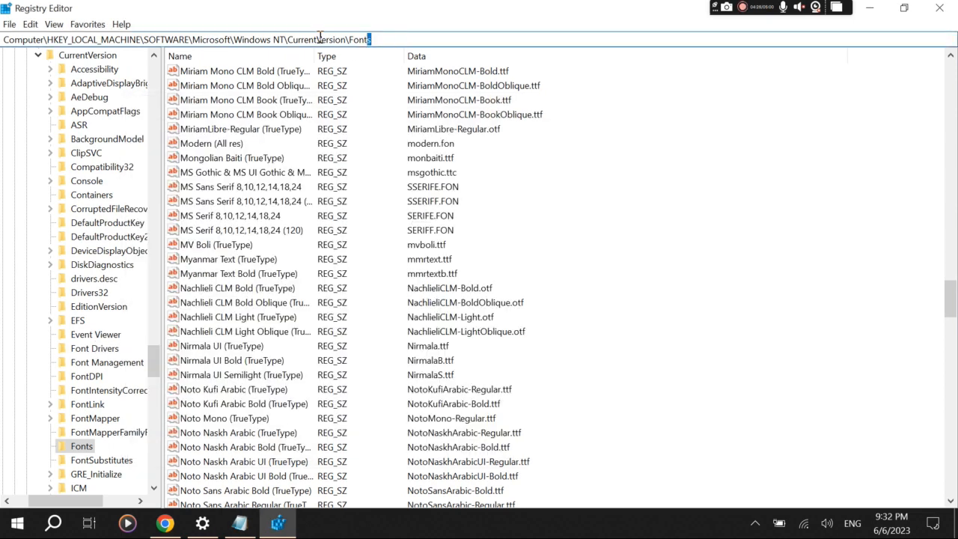
{"action": "key", "text": "ctrl+a"}
{"action": "key", "text": "ctrl+v"}
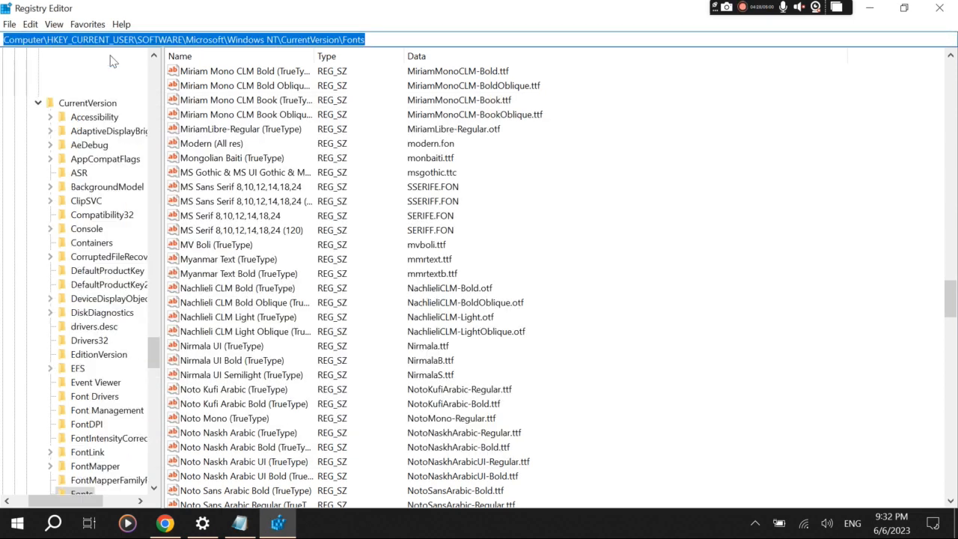
{"action": "key", "text": "Return"}
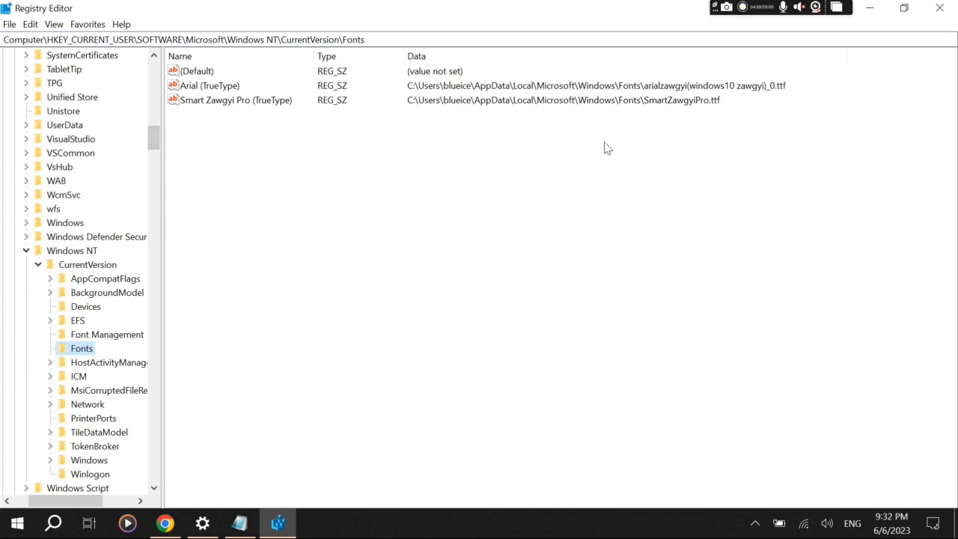
Delete the Arial (TrueType) value that points to the arialzawgyi font file from the current user's Fonts key
{"action": "left_click", "coordinate": [678, 107]}
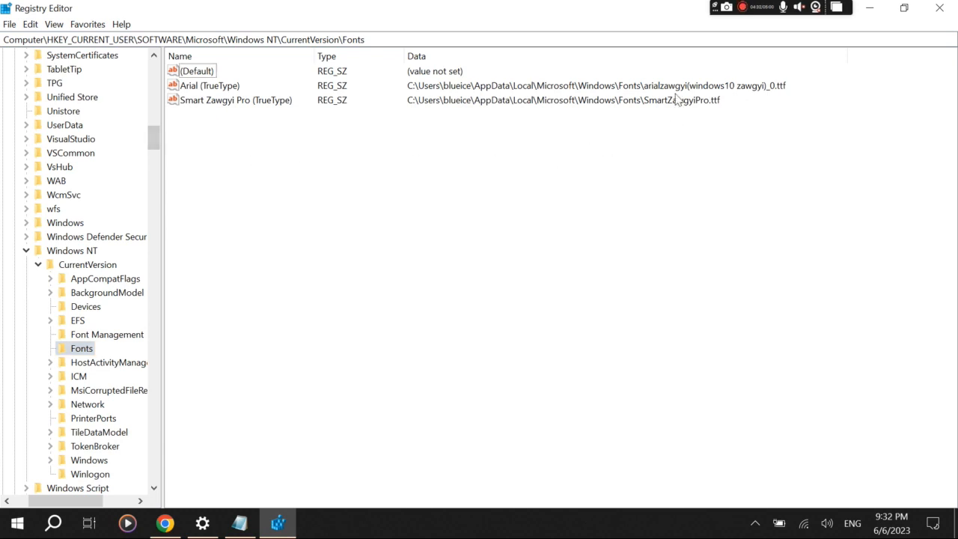
{"action": "double_click", "coordinate": [223, 88]}
{"action": "left_click", "coordinate": [312, 72]}
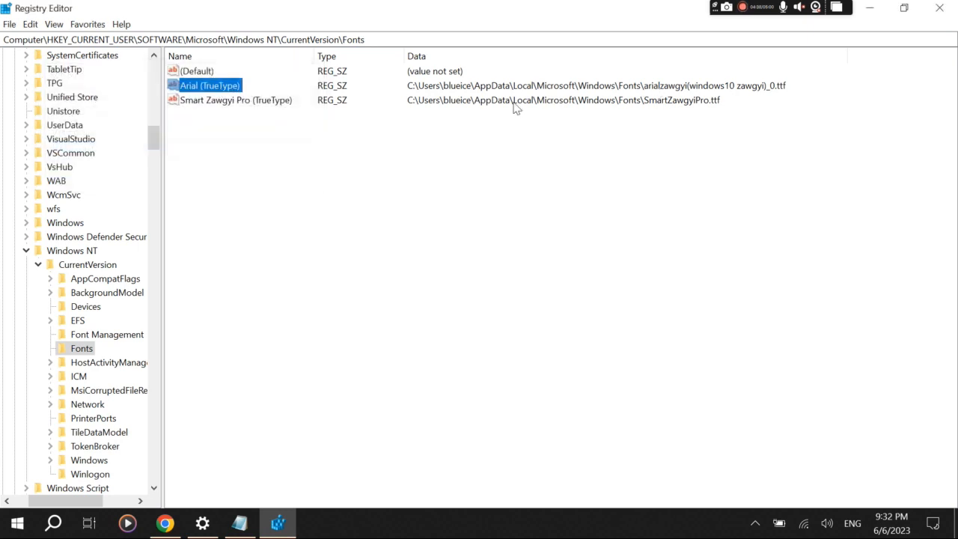
{"action": "left_click", "coordinate": [224, 103]}
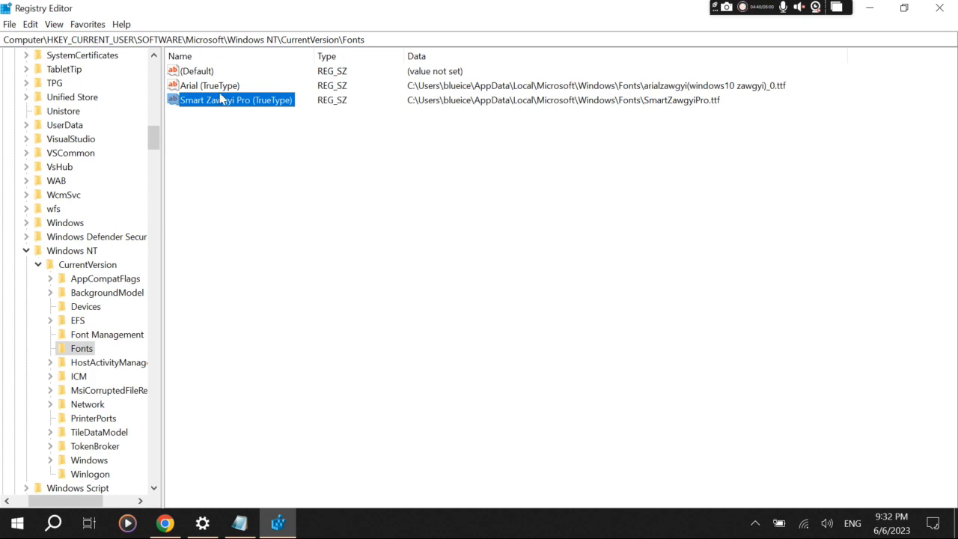
{"action": "left_click", "coordinate": [221, 89]}
{"action": "right_click", "coordinate": [218, 87]}
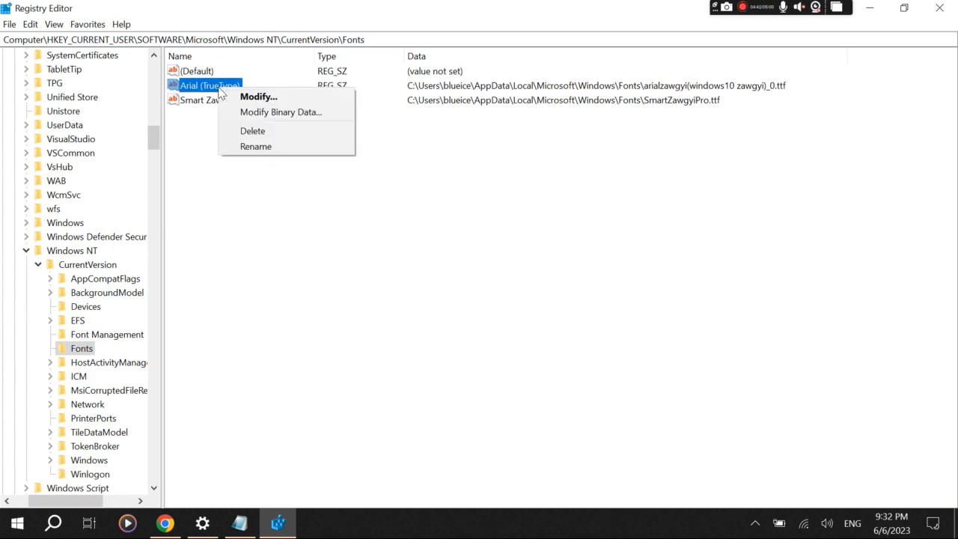
{"action": "left_click", "coordinate": [232, 133]}
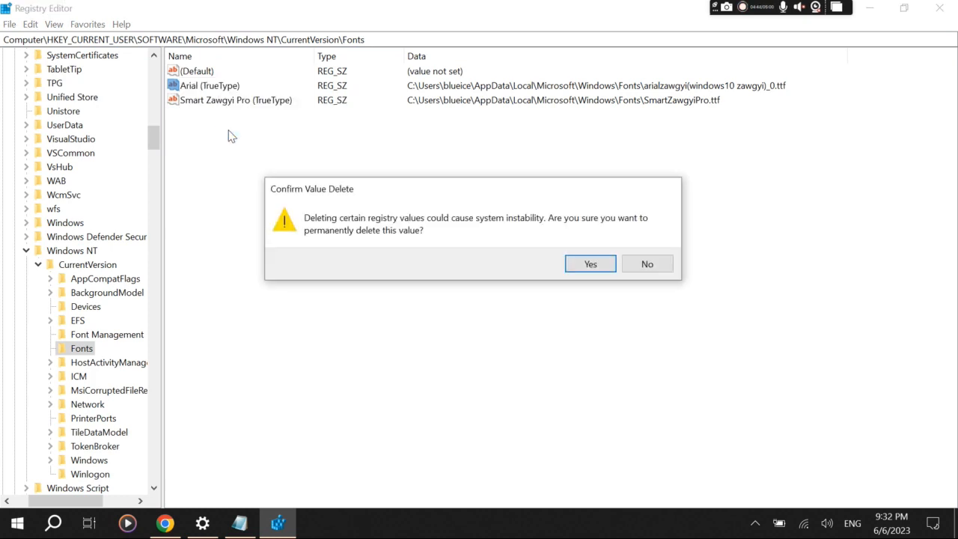
{"action": "left_click", "coordinate": [576, 271]}
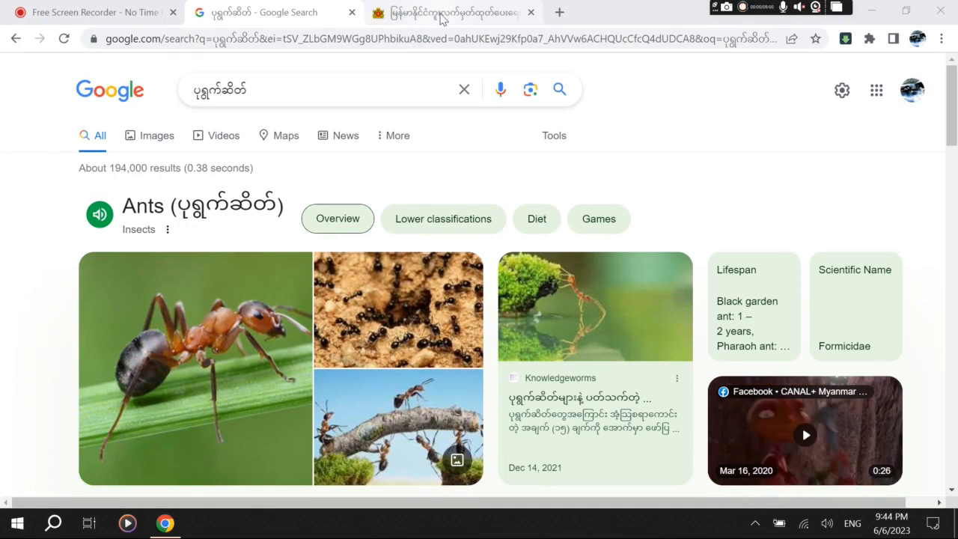
Check how the Myanmar text renders in Chrome on the passport.gov.mm page and the Google search results
{"action": "left_click", "coordinate": [442, 15]}
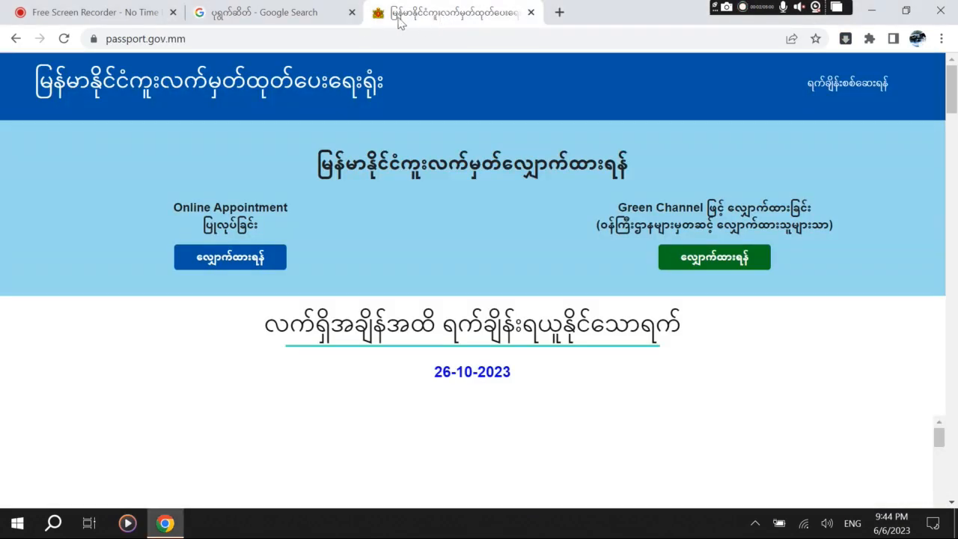
{"action": "left_click", "coordinate": [293, 20]}
{"action": "left_click", "coordinate": [442, 15]}
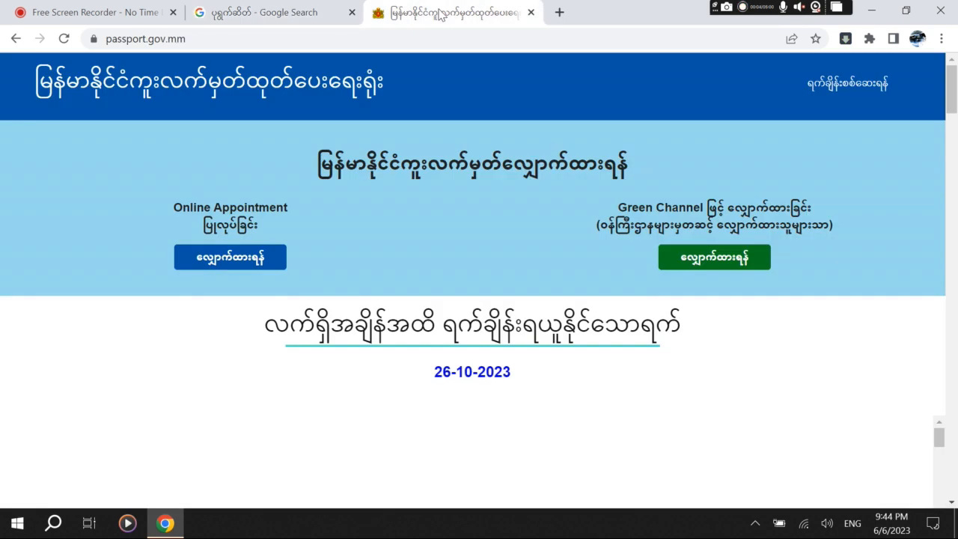